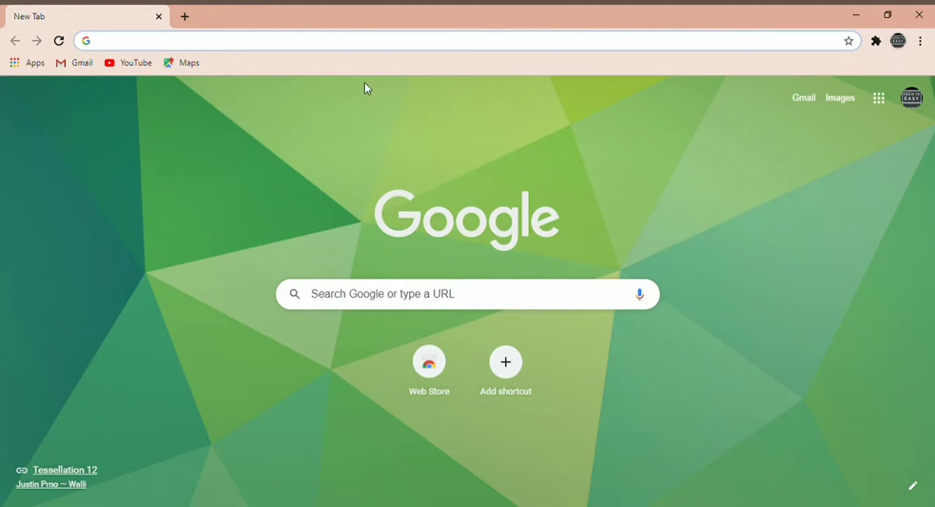
Search for "google forms" and open the Personal version of Google Forms from its official page.
{"action": "type", "text": "google forms"}
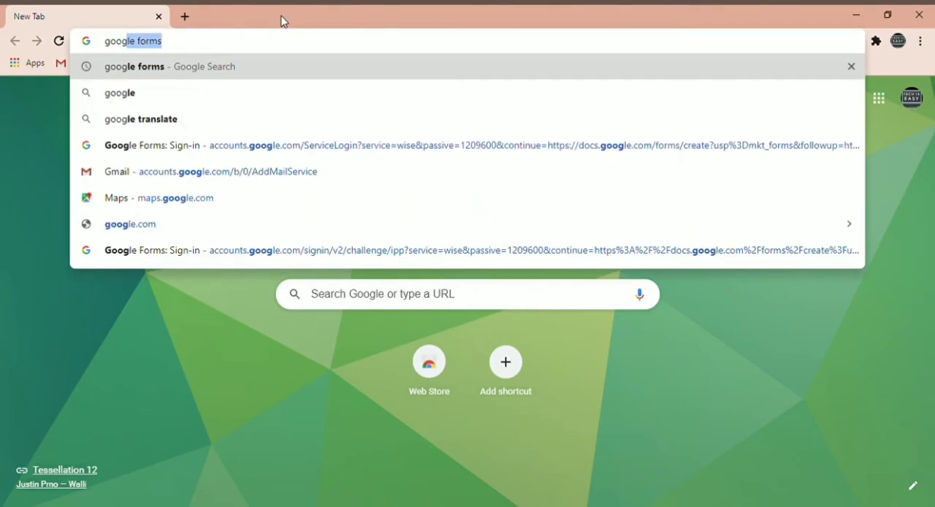
{"action": "key", "text": "Return"}
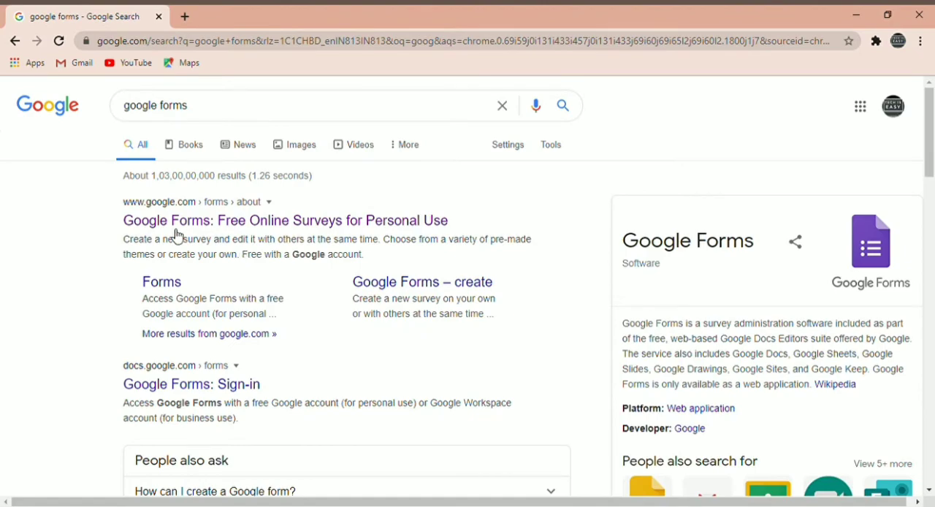
{"action": "left_click", "coordinate": [276, 220]}
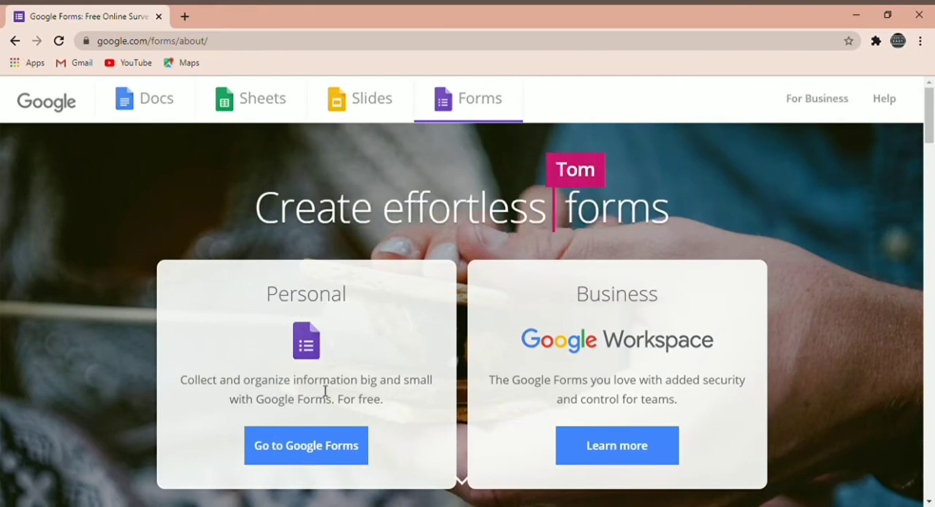
{"action": "left_click", "coordinate": [309, 450]}
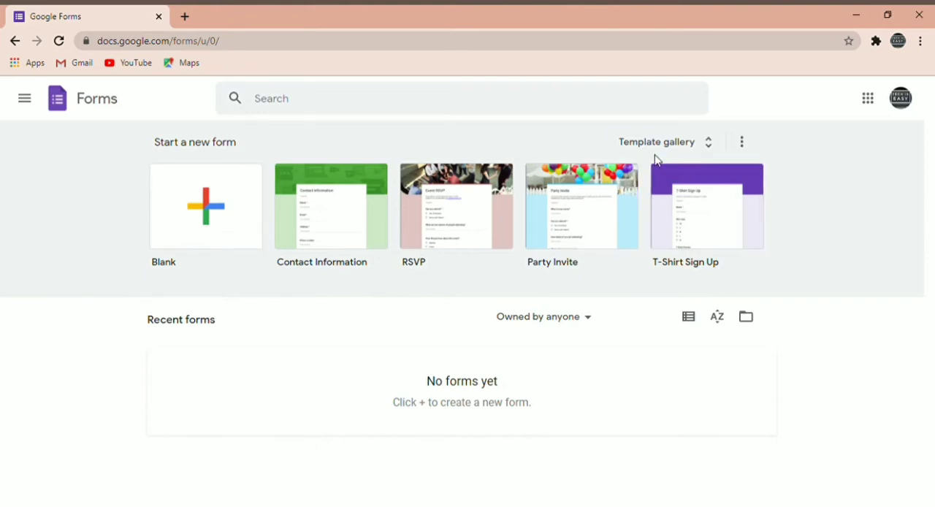
Start a new blank form from the template gallery.
{"action": "left_click", "coordinate": [698, 144]}
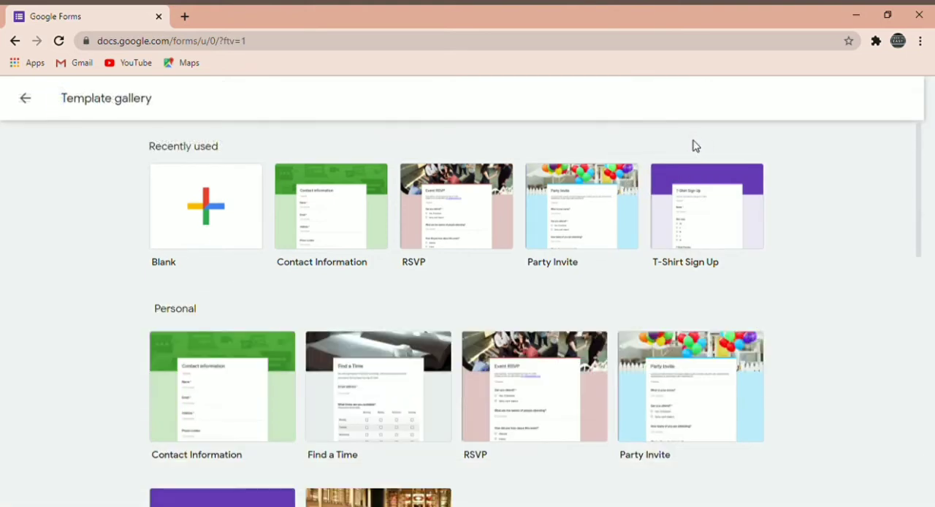
{"action": "left_click", "coordinate": [229, 205]}
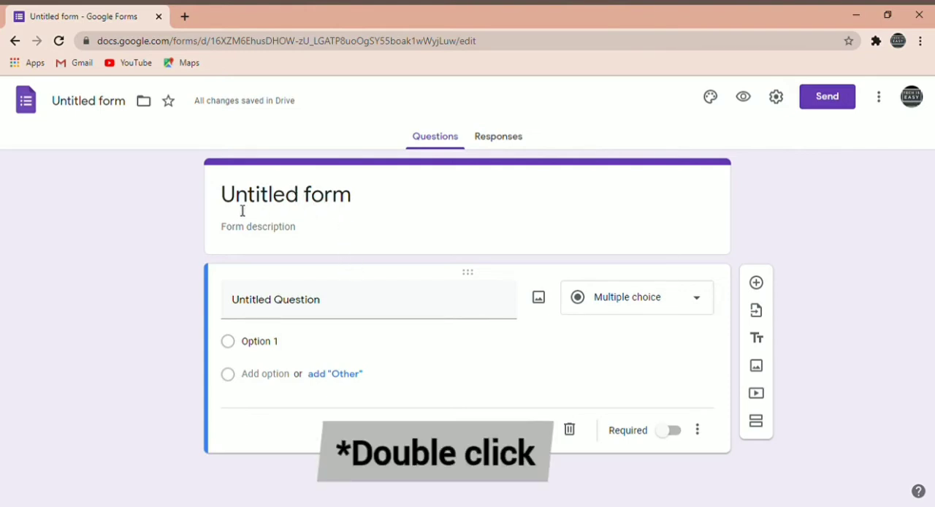
Title the form "Quiz" and give it the description "Submit on time".
{"action": "left_click", "coordinate": [298, 194]}
{"action": "double_click", "coordinate": [299, 194]}
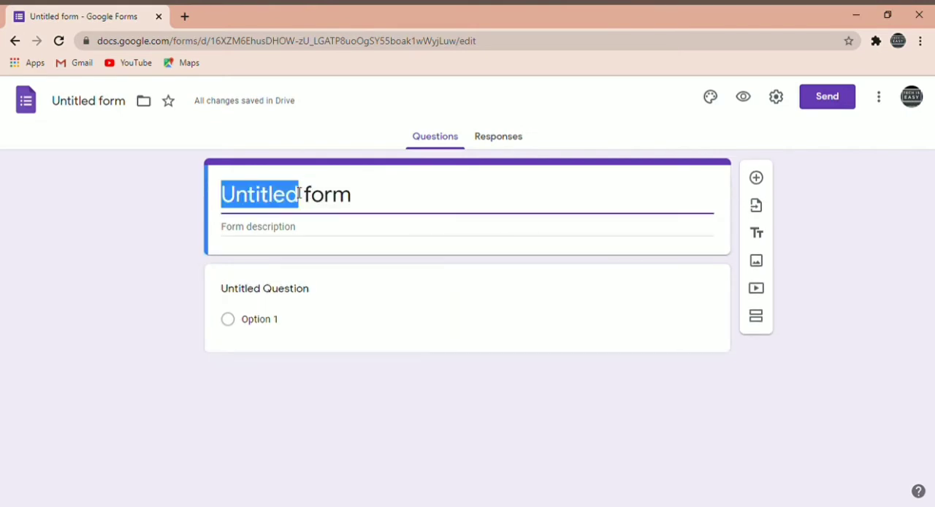
{"action": "triple_click", "coordinate": [298, 194]}
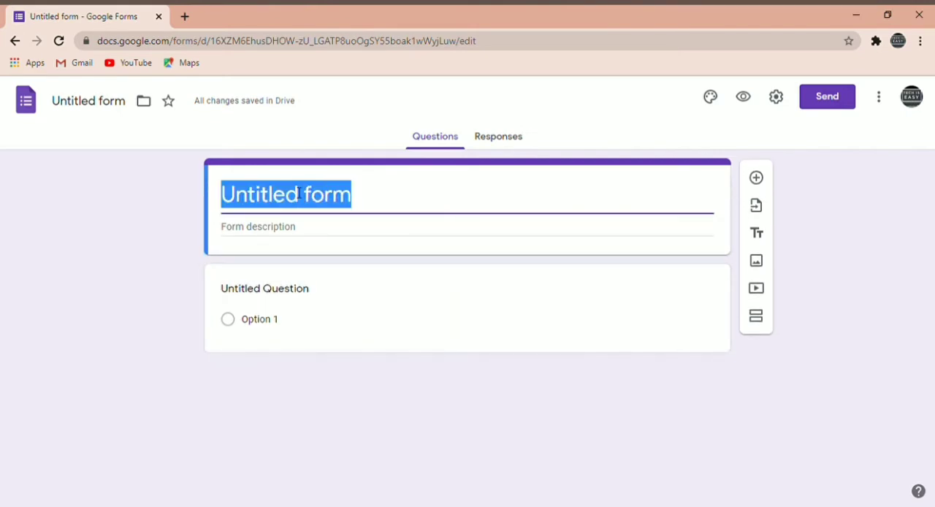
{"action": "type", "text": "Quiz"}
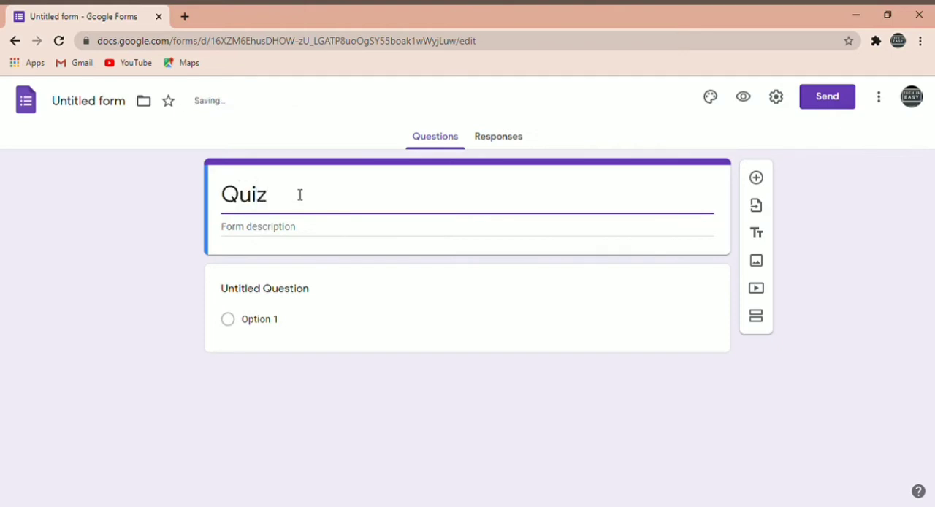
{"action": "left_click", "coordinate": [262, 228]}
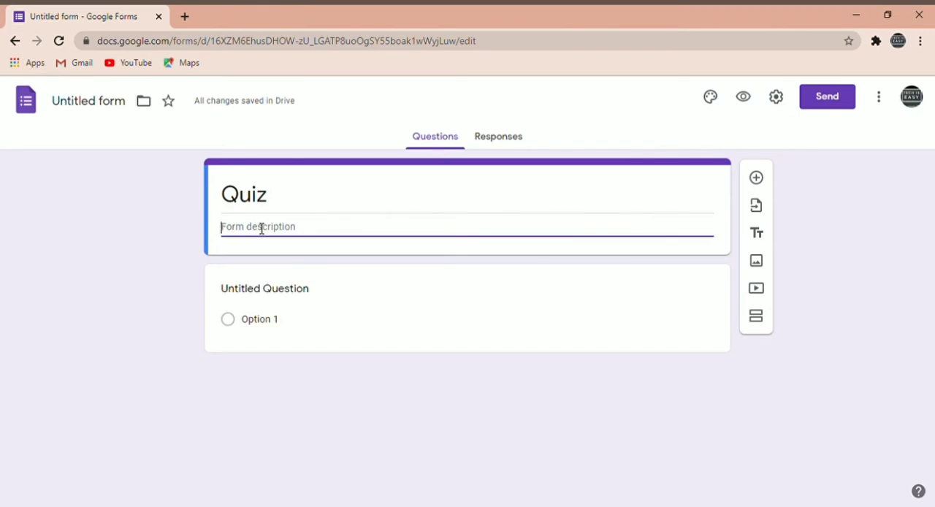
{"action": "type", "text": "Su"}
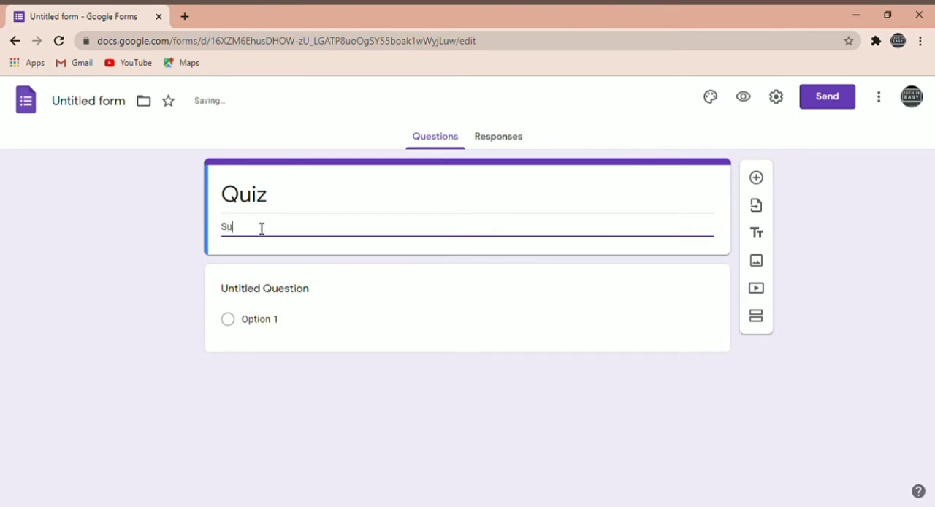
{"action": "type", "text": "bmit on time"}
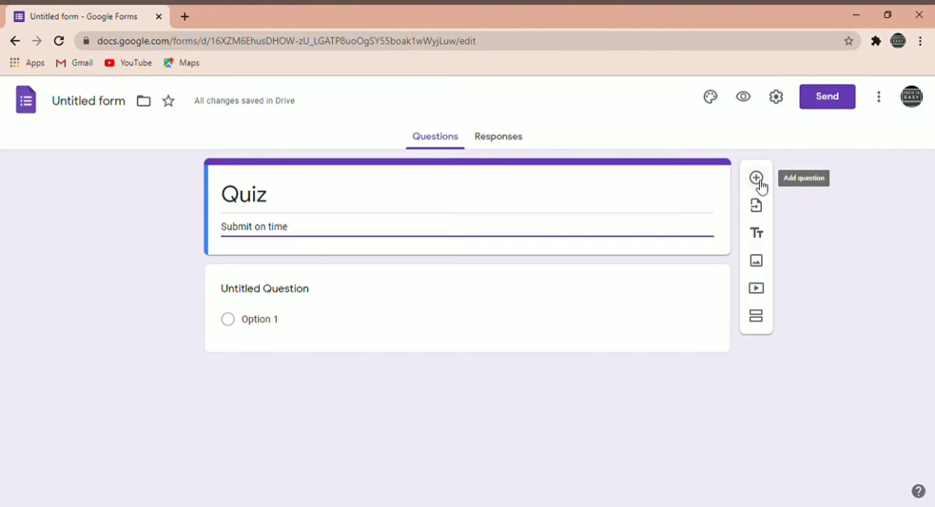
Replace the first question's placeholder text with "hello".
{"action": "left_click", "coordinate": [245, 292]}
{"action": "triple_click", "coordinate": [292, 306]}
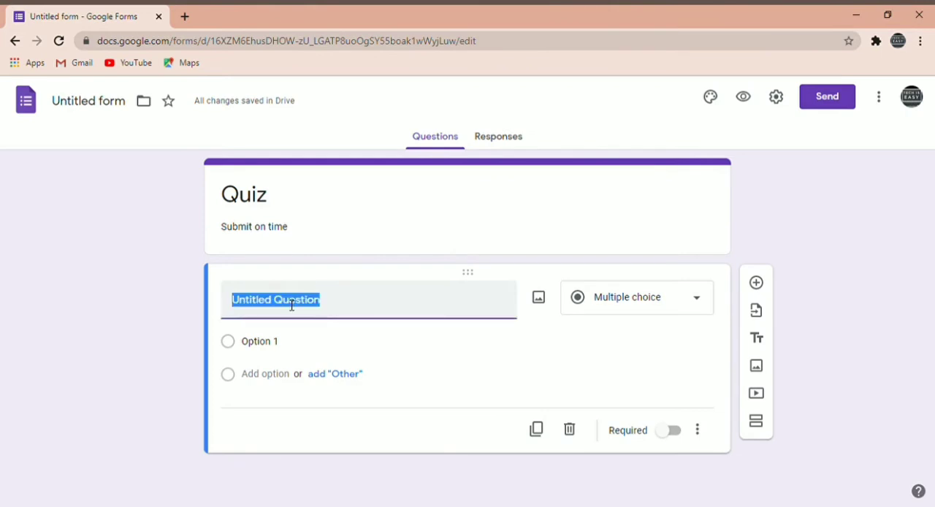
{"action": "key", "text": "BackSpace"}
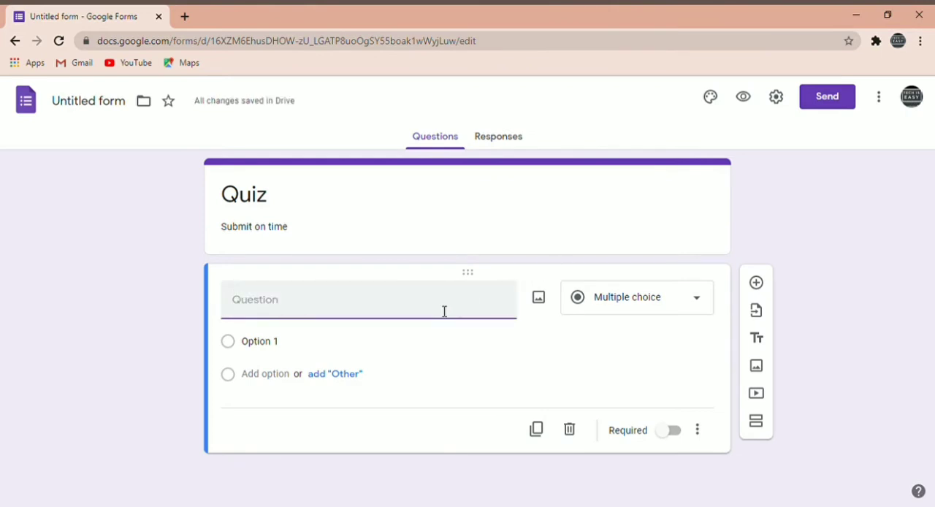
{"action": "type", "text": "hello"}
Try the Short answer type for the "hello" question and return it to Multiple choice.
{"action": "left_click", "coordinate": [704, 311]}
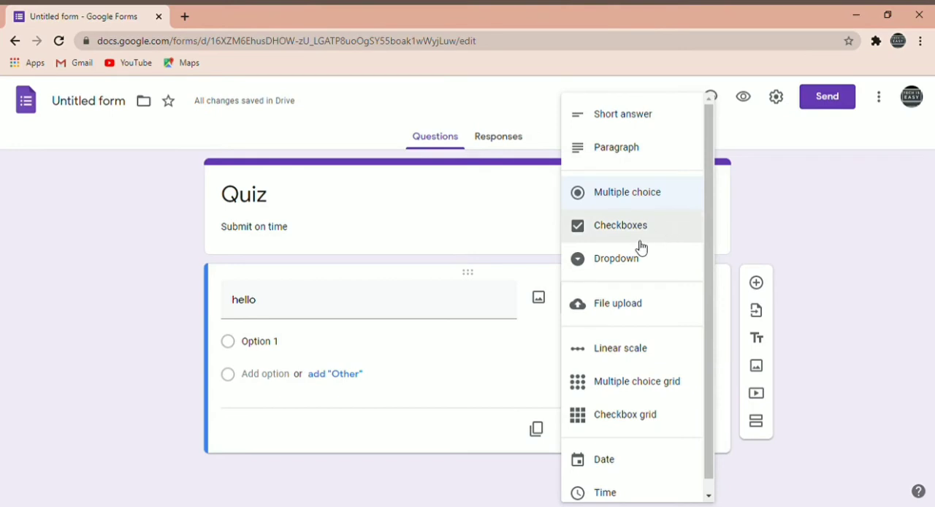
{"action": "left_click", "coordinate": [633, 128]}
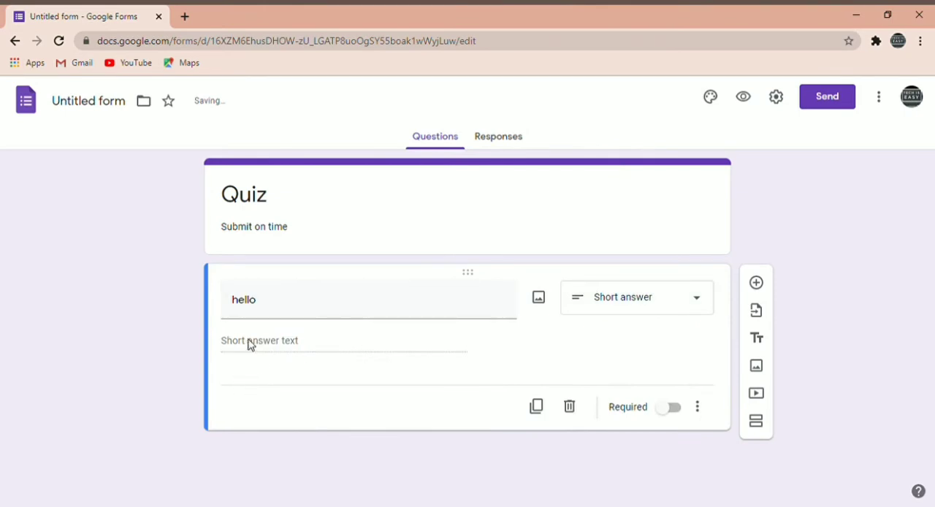
{"action": "left_click", "coordinate": [642, 297]}
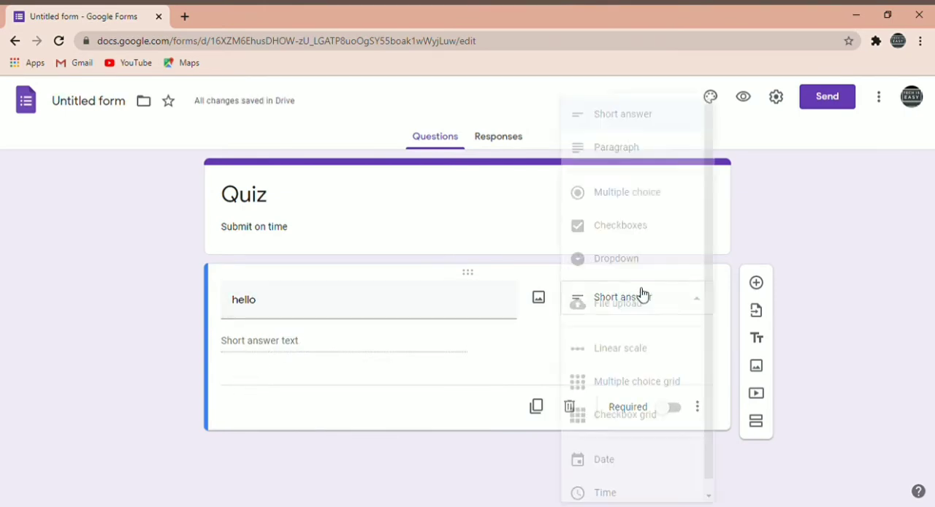
{"action": "left_click", "coordinate": [632, 197]}
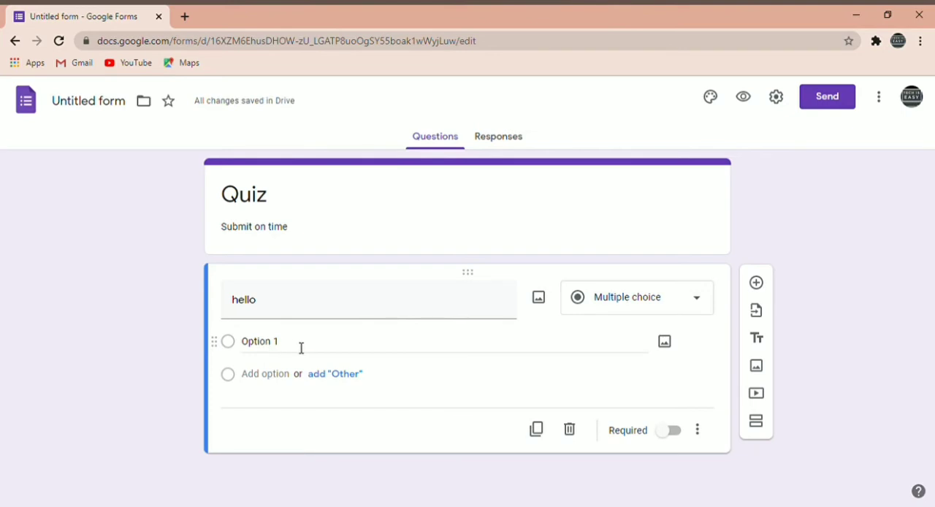
Give the "hello" question three answer options: 1, 5 and 8.
{"action": "left_click", "coordinate": [295, 347]}
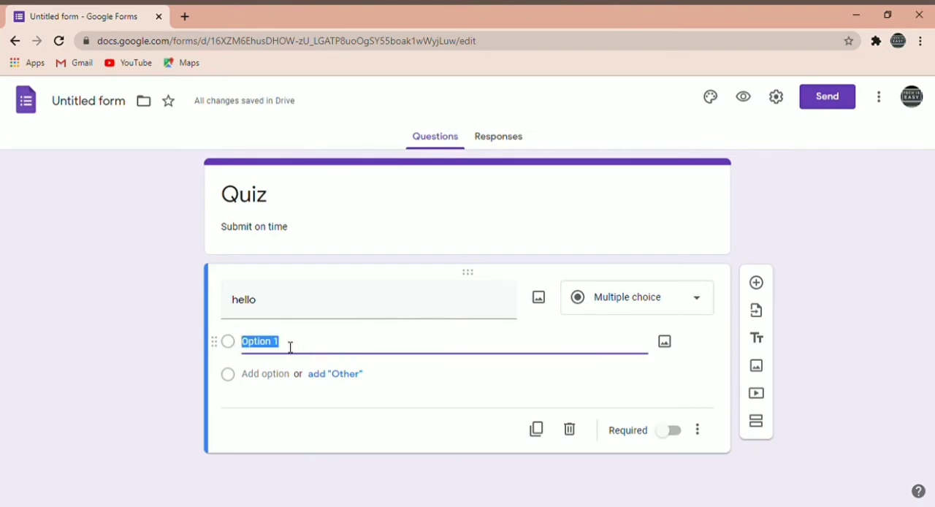
{"action": "type", "text": "1"}
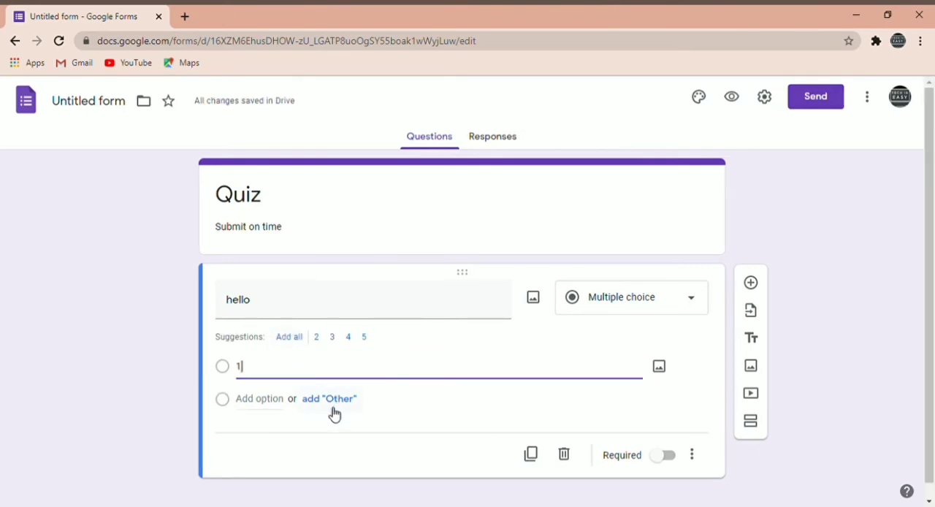
{"action": "left_click", "coordinate": [251, 399]}
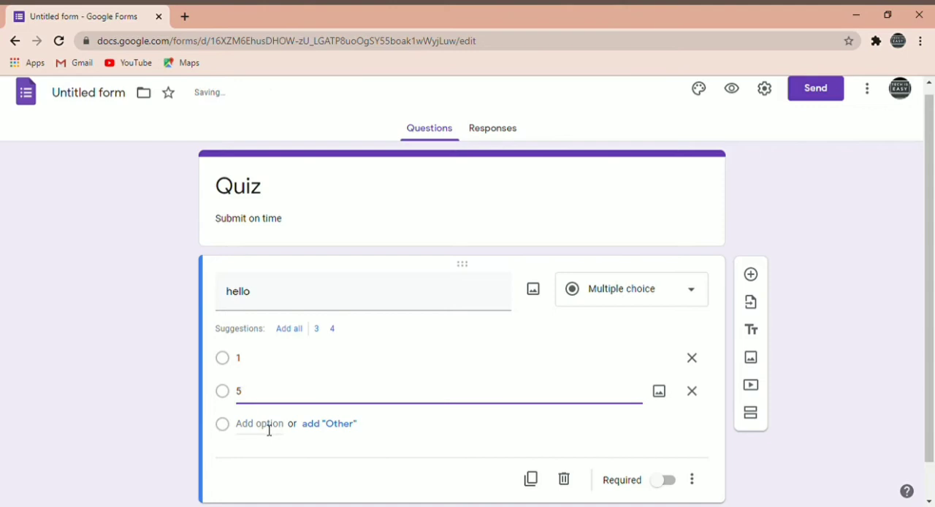
{"action": "left_click", "coordinate": [269, 423]}
{"action": "type", "text": "8"}
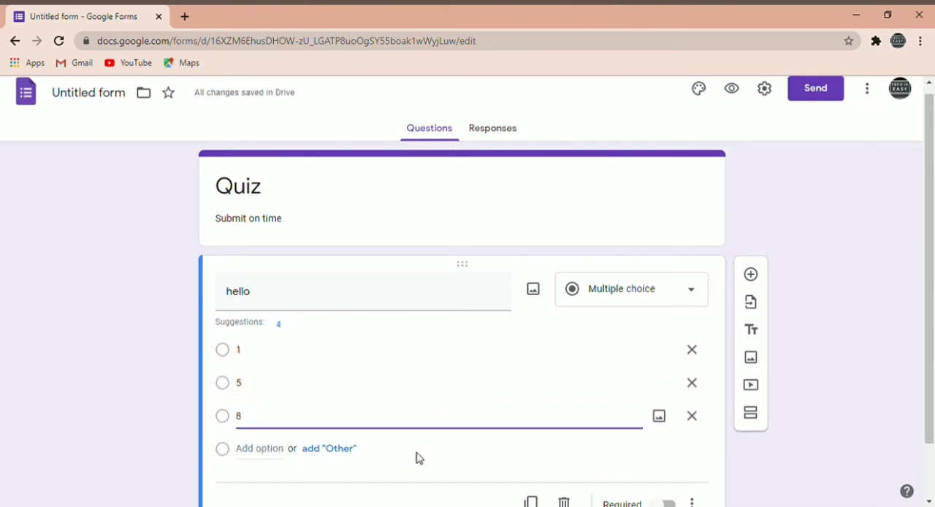
Try the Checkboxes type for the "hello" question and set its final type to Dropdown.
{"action": "left_click", "coordinate": [660, 289]}
{"action": "left_click", "coordinate": [597, 235]}
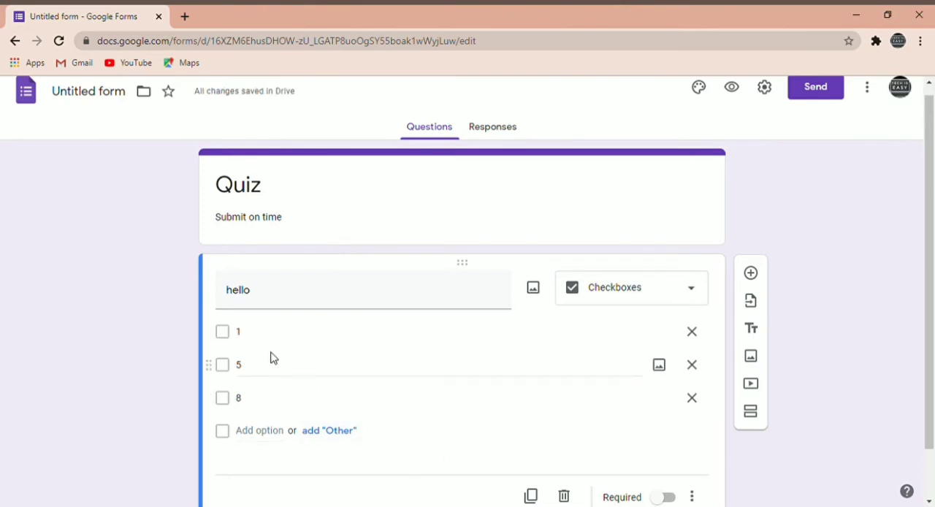
{"action": "left_click", "coordinate": [639, 295]}
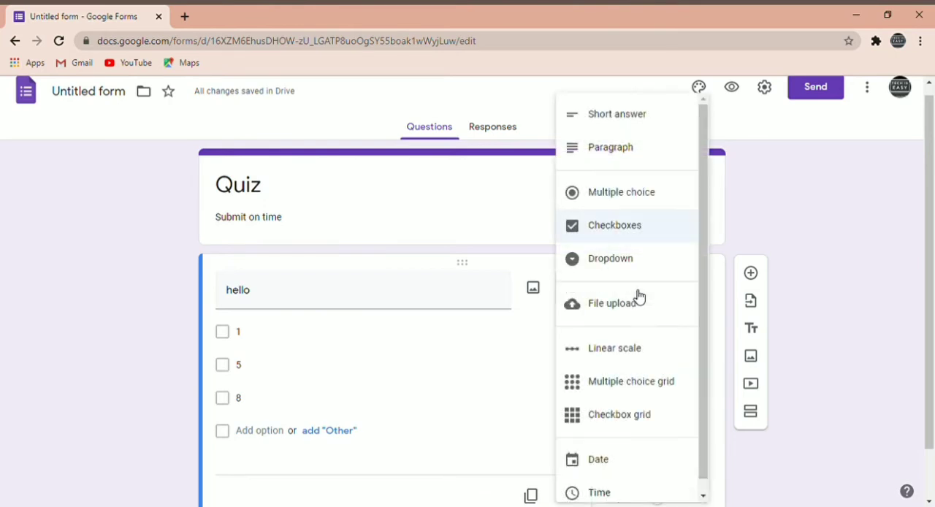
{"action": "left_click", "coordinate": [607, 263]}
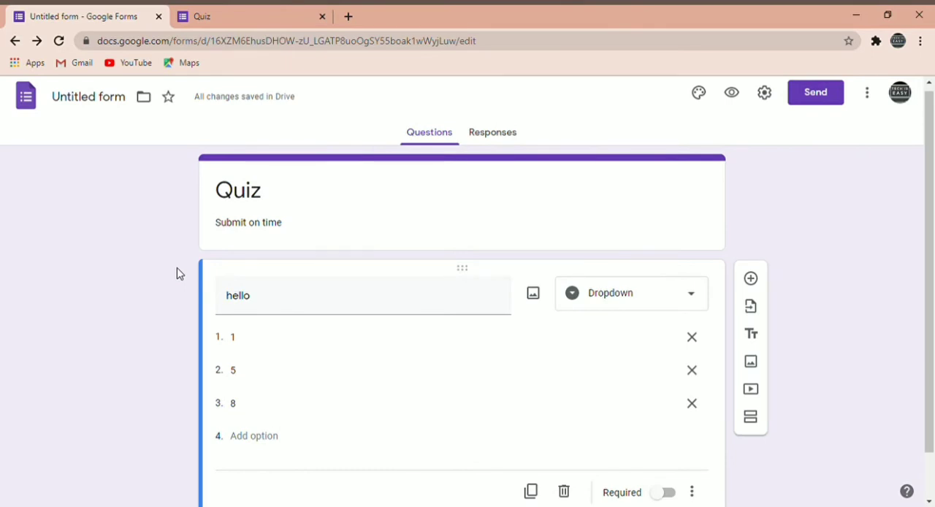
Check the form's preview by choosing 8 in the "hello" dropdown, and return to the form editor.
{"action": "left_click", "coordinate": [236, 13]}
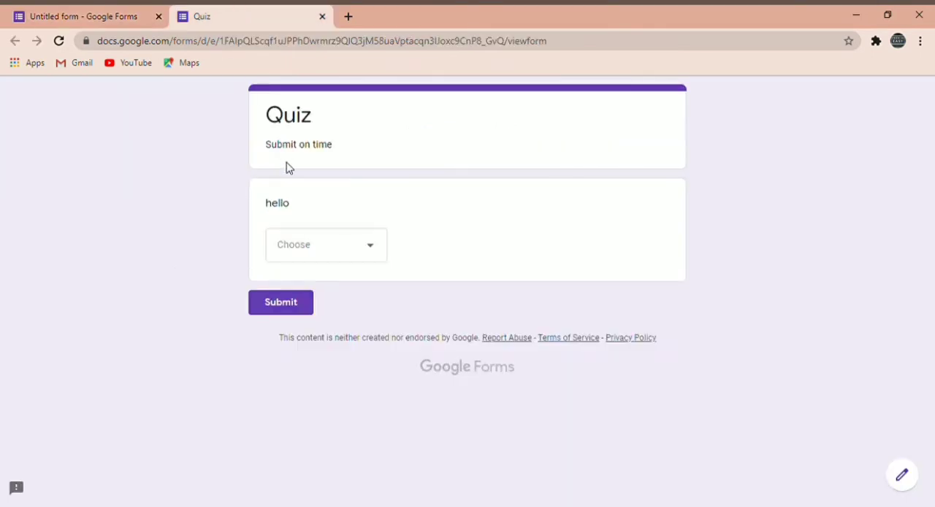
{"action": "left_click", "coordinate": [348, 252]}
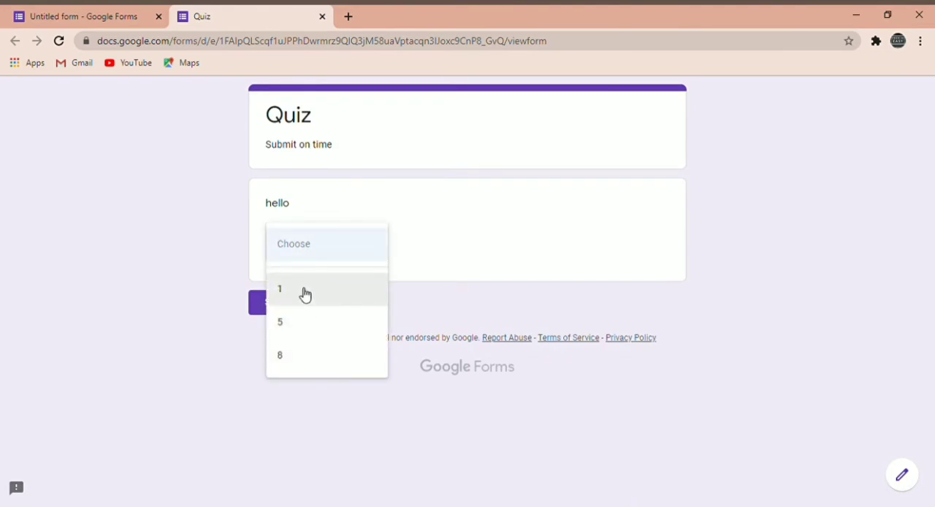
{"action": "left_click", "coordinate": [355, 364]}
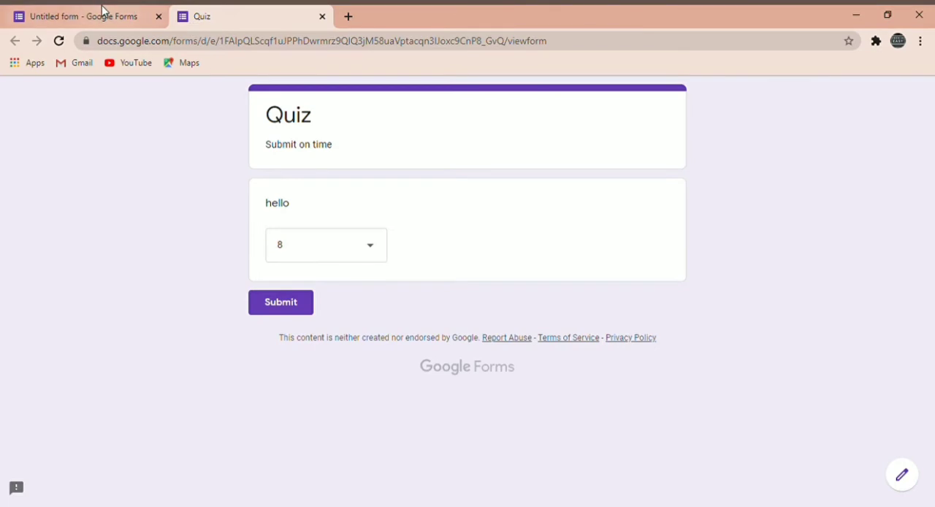
{"action": "left_click", "coordinate": [102, 11]}
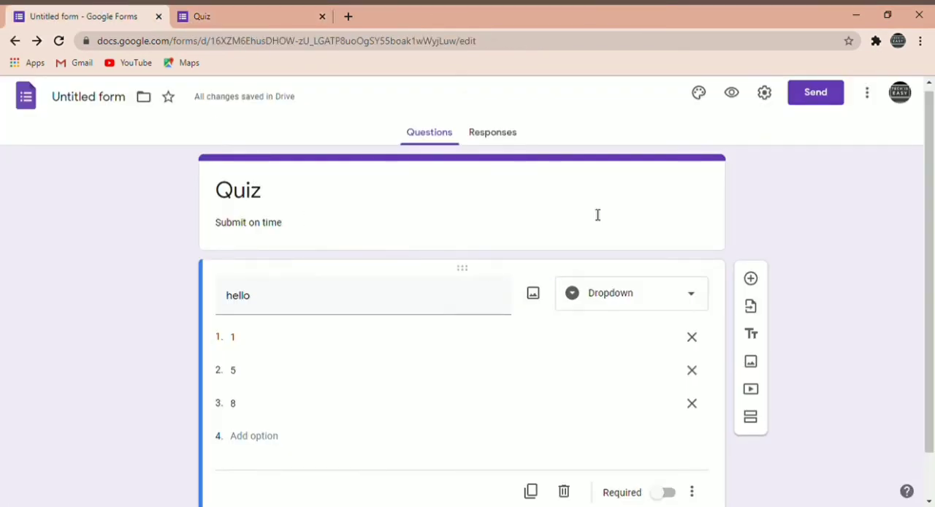
Make the "hello" question required.
{"action": "scroll", "coordinate": [598, 215], "scroll_direction": "down", "scroll_amount": 1}
{"action": "scroll", "coordinate": [597, 215], "scroll_direction": "down", "scroll_amount": 1}
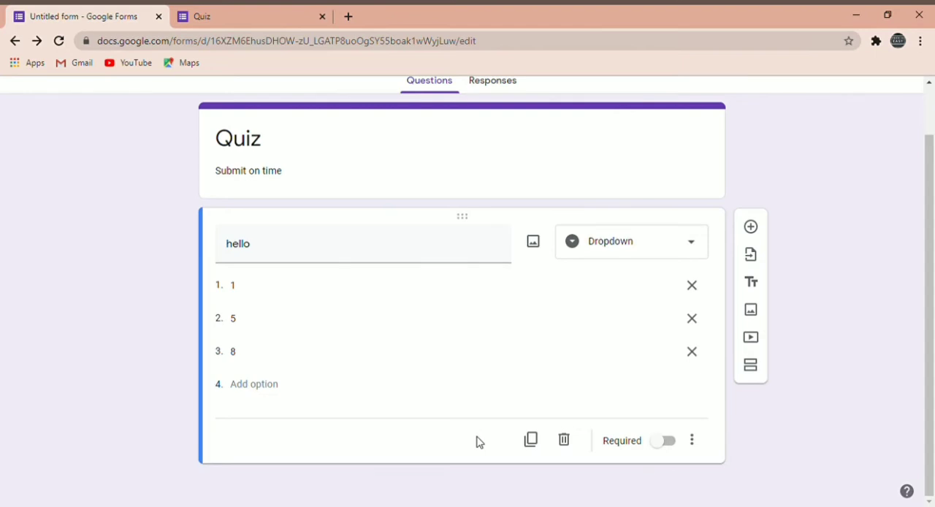
{"action": "left_click", "coordinate": [664, 444]}
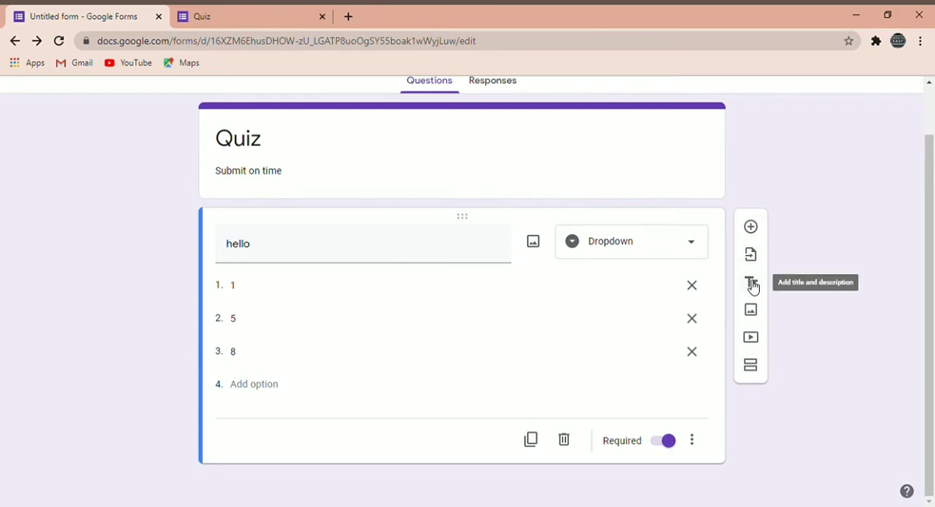
Add a new question below "hello" with the text "subscribe".
{"action": "left_click", "coordinate": [756, 231]}
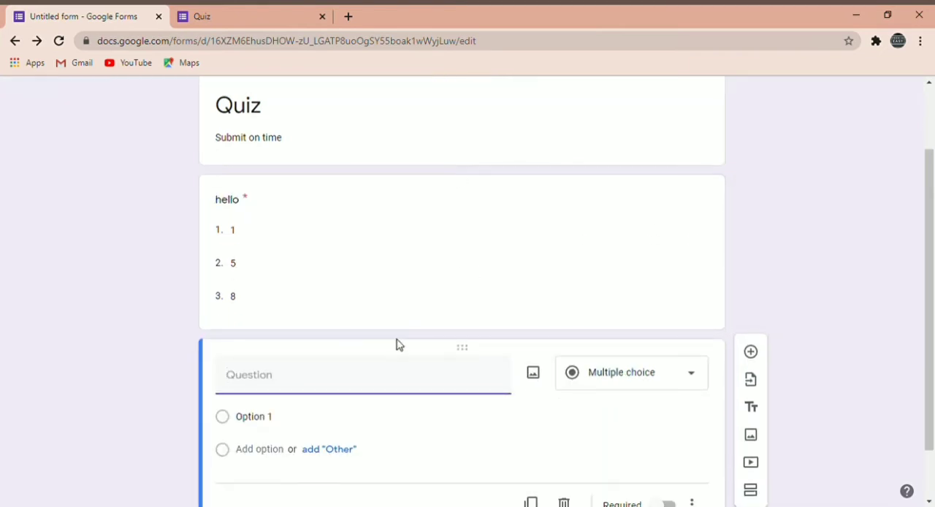
{"action": "type", "text": "subscribe"}
Set the answer type of the "subscribe" question to Short answer.
{"action": "left_click", "coordinate": [647, 386]}
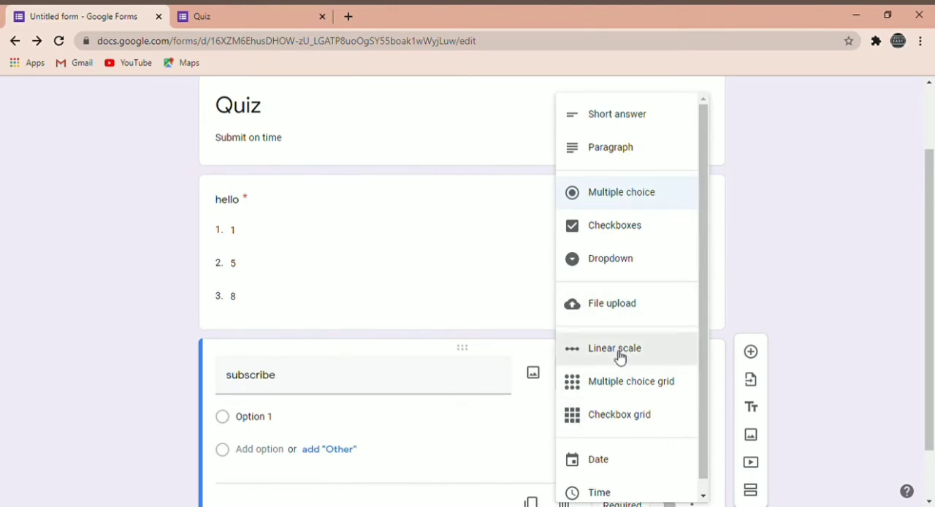
{"action": "left_click", "coordinate": [468, 444]}
{"action": "scroll", "coordinate": [467, 443], "scroll_direction": "down", "scroll_amount": 1}
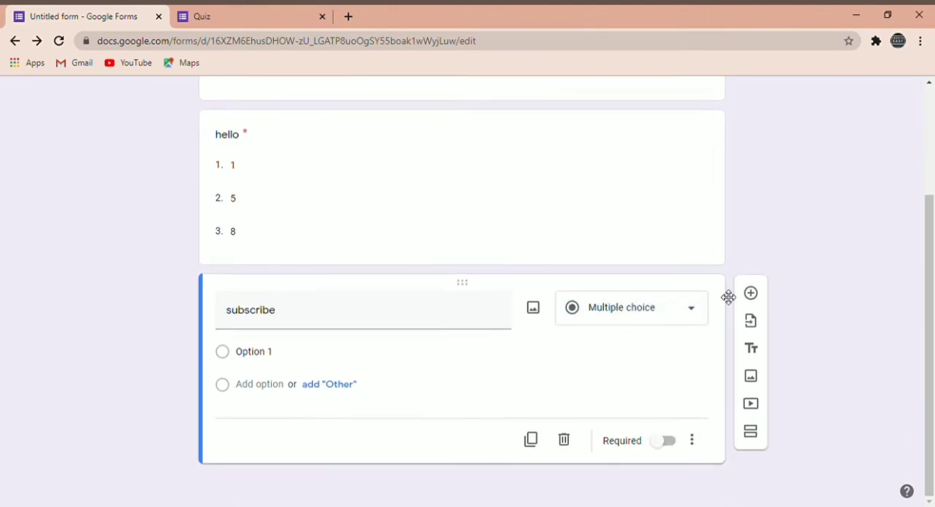
{"action": "left_click", "coordinate": [650, 306]}
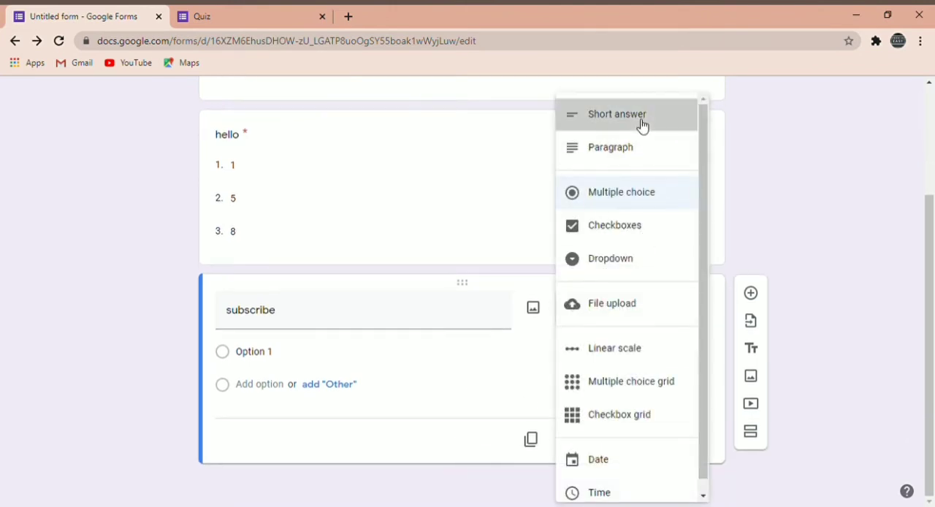
{"action": "left_click", "coordinate": [640, 119]}
Add a new question "hi" below "subscribe" and set its answer type to Multiple choice.
{"action": "left_click", "coordinate": [757, 321]}
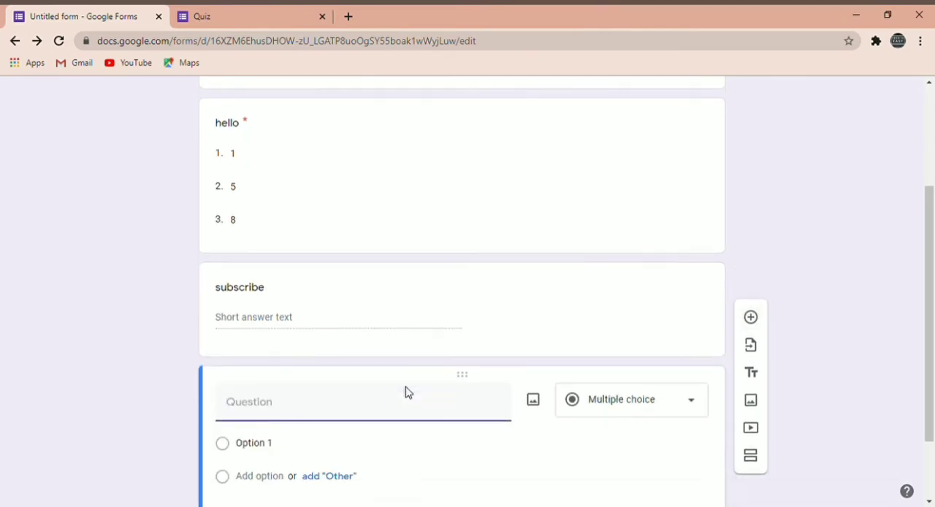
{"action": "type", "text": "hi"}
{"action": "left_click", "coordinate": [626, 399]}
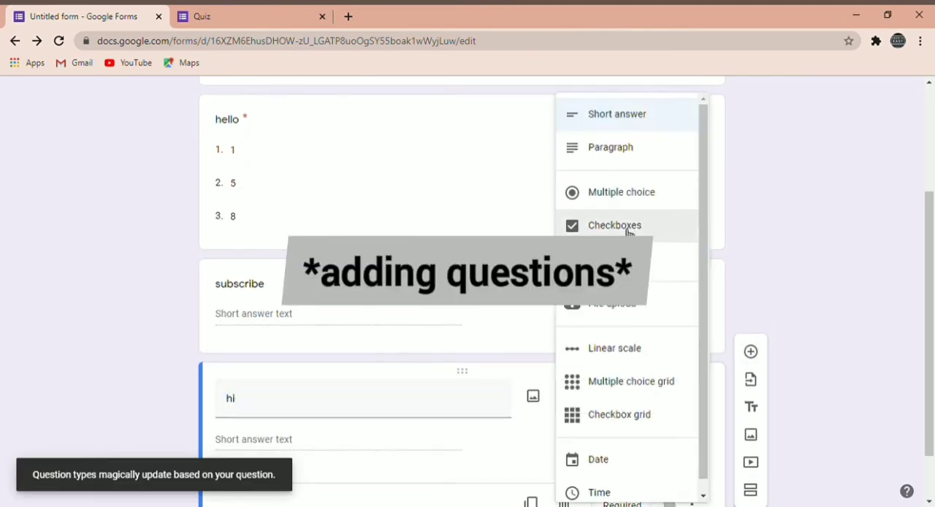
{"action": "left_click", "coordinate": [625, 256]}
{"action": "left_click", "coordinate": [617, 358]}
{"action": "left_click", "coordinate": [621, 193]}
Enter "a" and "b" as the answer options of the "hi" question.
{"action": "left_click", "coordinate": [399, 384]}
{"action": "type", "text": "a"}
{"action": "left_click", "coordinate": [271, 438]}
{"action": "type", "text": "b"}
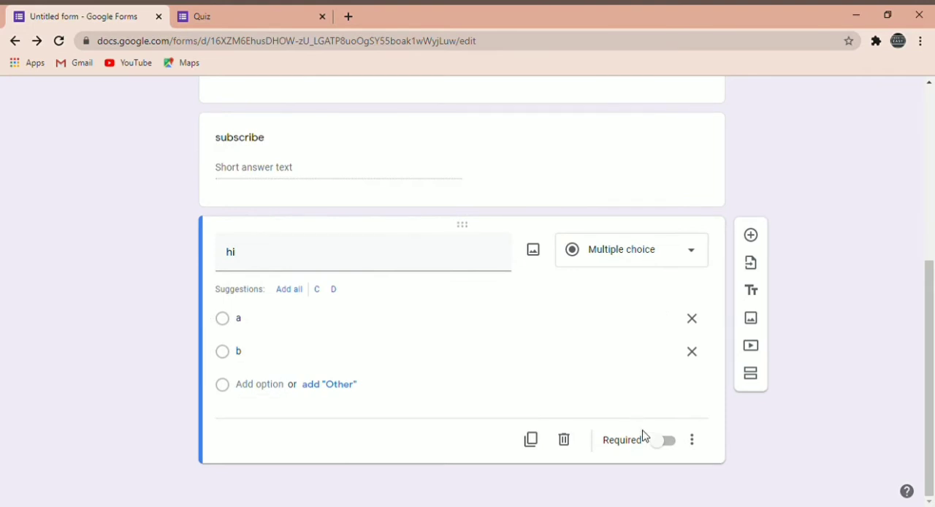
Make both the "hi" and the "subscribe" questions required.
{"action": "left_click", "coordinate": [662, 442]}
{"action": "scroll", "coordinate": [595, 336], "scroll_direction": "up", "scroll_amount": 2}
{"action": "left_click", "coordinate": [595, 330]}
{"action": "left_click", "coordinate": [667, 384]}
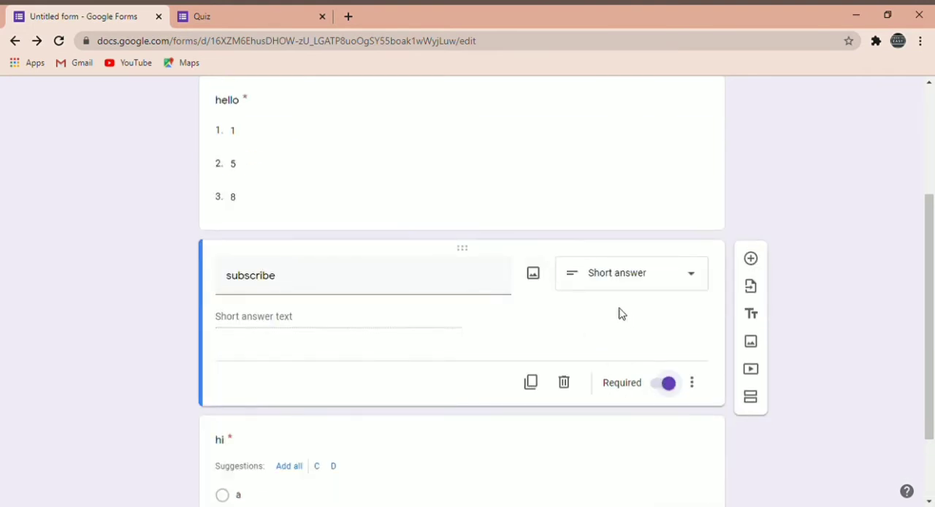
Preview the form to check the hello, subscribe and hi questions, and return to the form editor.
{"action": "scroll", "coordinate": [763, 203], "scroll_direction": "up", "scroll_amount": 3}
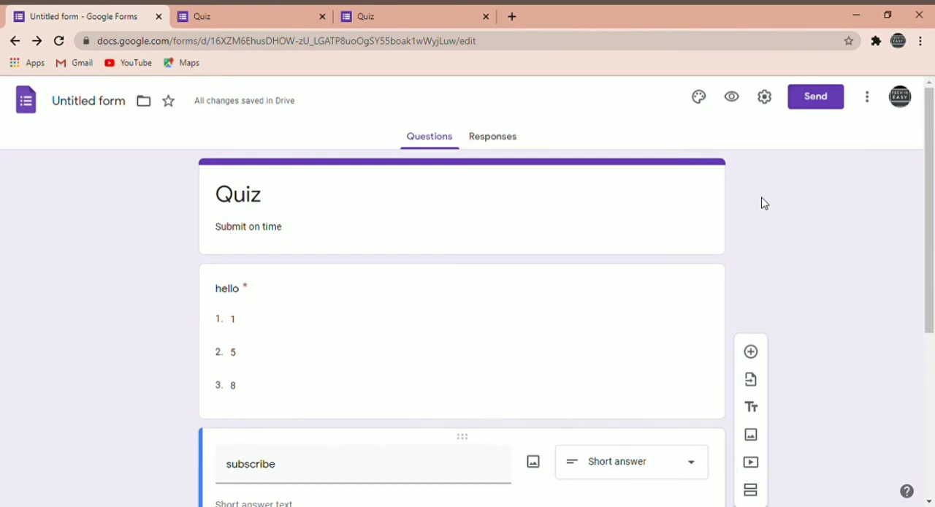
{"action": "scroll", "coordinate": [764, 203], "scroll_direction": "down", "scroll_amount": 2}
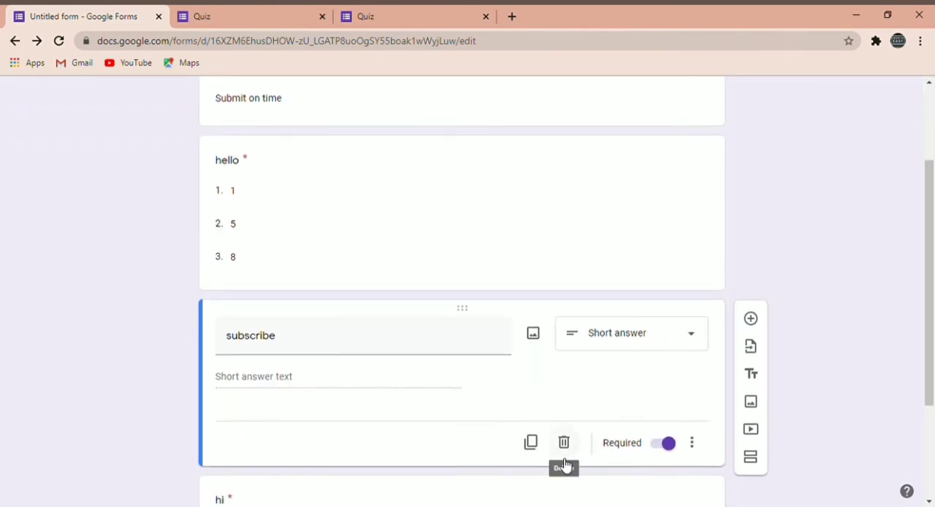
{"action": "scroll", "coordinate": [609, 334], "scroll_direction": "down", "scroll_amount": 1}
{"action": "scroll", "coordinate": [613, 335], "scroll_direction": "up", "scroll_amount": 2}
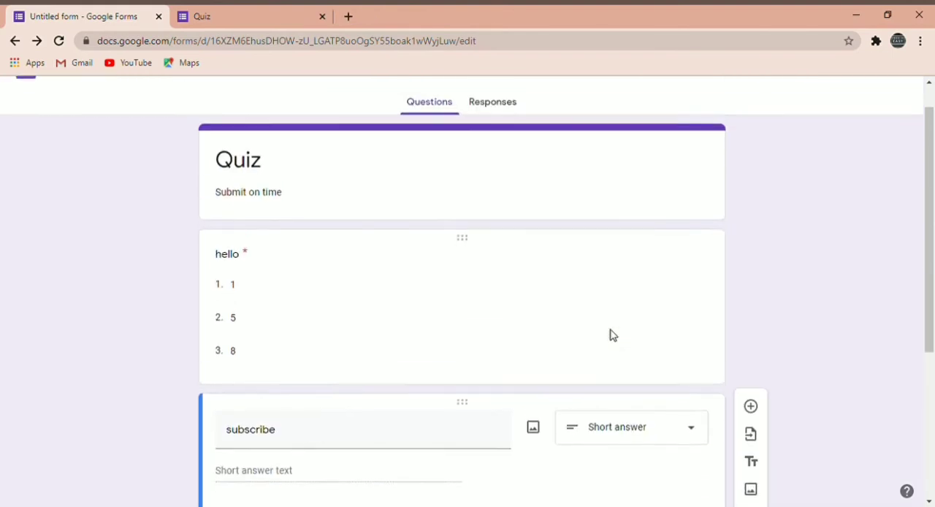
{"action": "scroll", "coordinate": [613, 336], "scroll_direction": "up", "scroll_amount": 1}
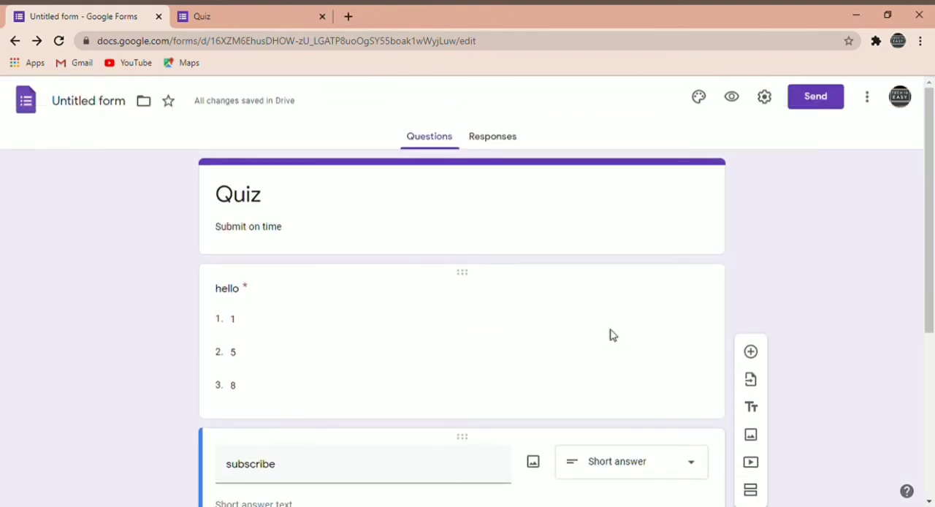
{"action": "left_click", "coordinate": [732, 97]}
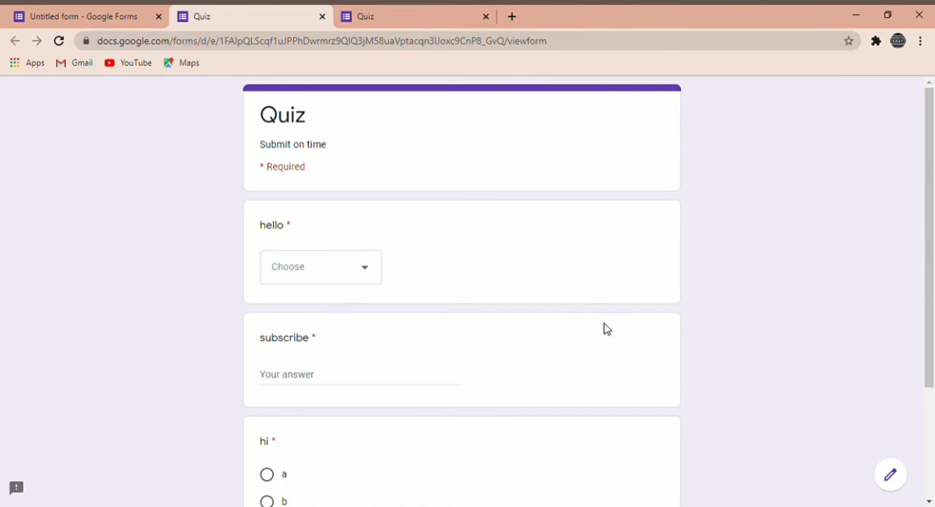
{"action": "scroll", "coordinate": [603, 328], "scroll_direction": "down", "scroll_amount": 3}
{"action": "scroll", "coordinate": [604, 329], "scroll_direction": "up", "scroll_amount": 3}
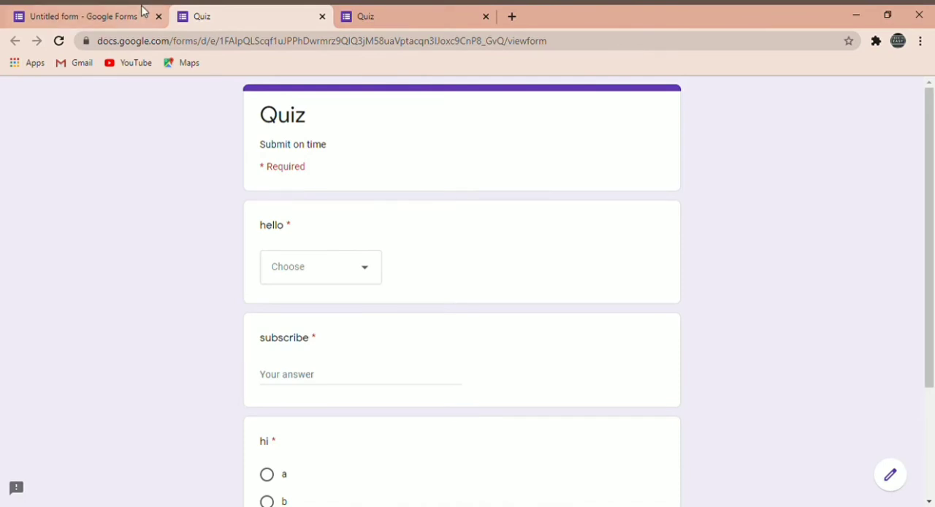
{"action": "left_click", "coordinate": [98, 10]}
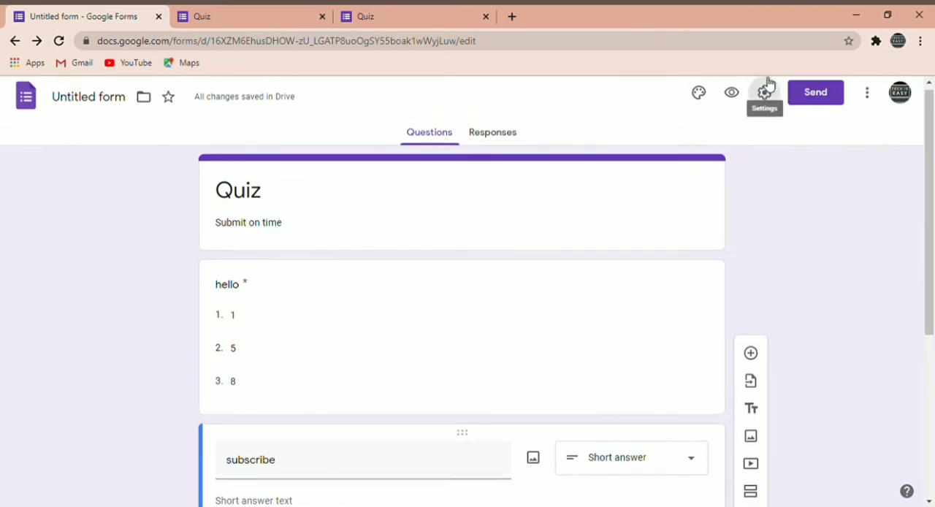
Turn on the Make this a quiz option in the form settings and review the quiz options.
{"action": "left_click", "coordinate": [764, 83]}
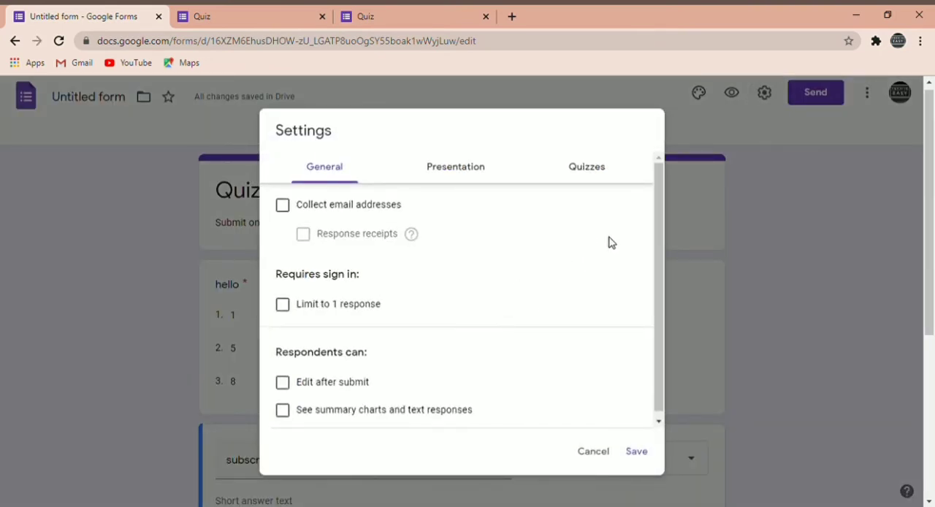
{"action": "left_click", "coordinate": [586, 178]}
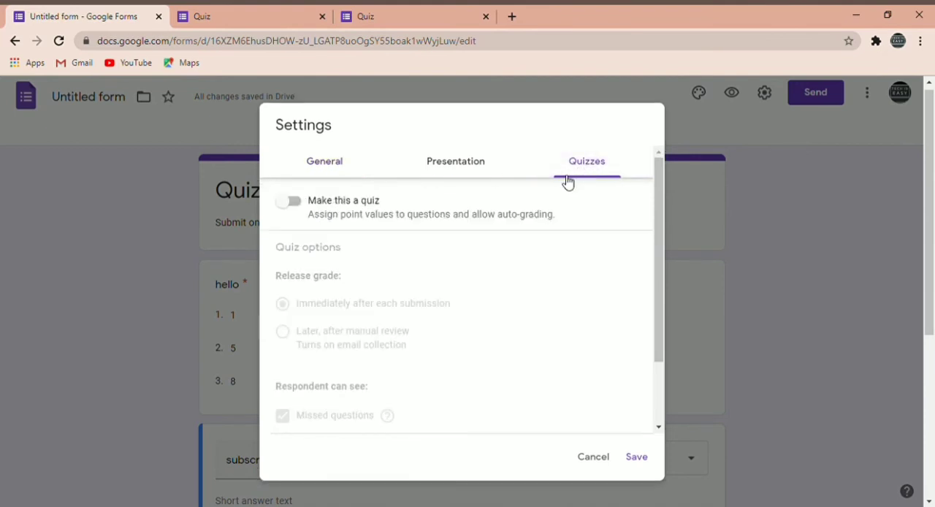
{"action": "left_click", "coordinate": [293, 201]}
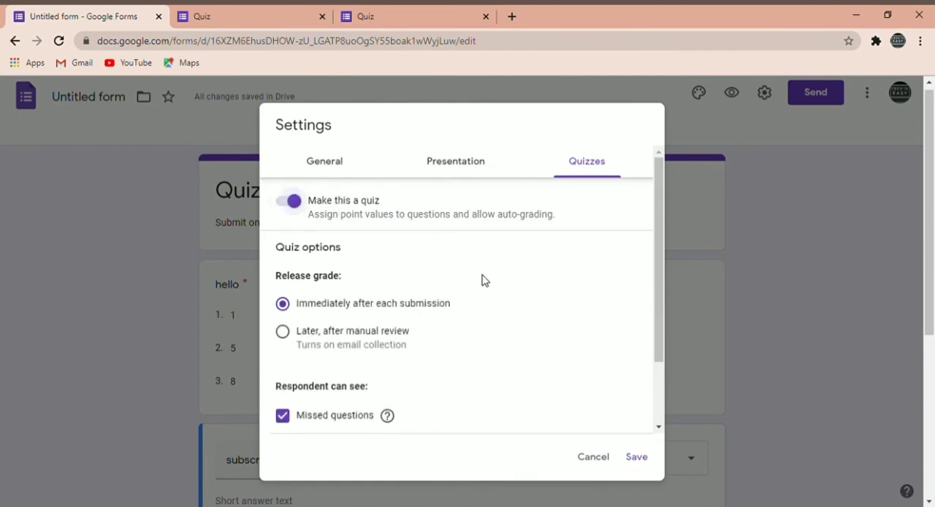
{"action": "scroll", "coordinate": [501, 309], "scroll_direction": "down", "scroll_amount": 1}
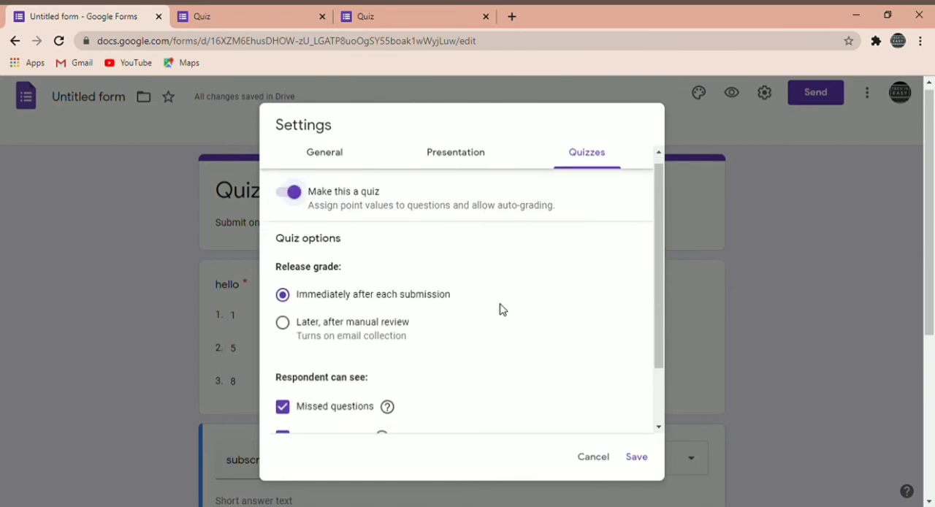
{"action": "scroll", "coordinate": [501, 309], "scroll_direction": "down", "scroll_amount": 2}
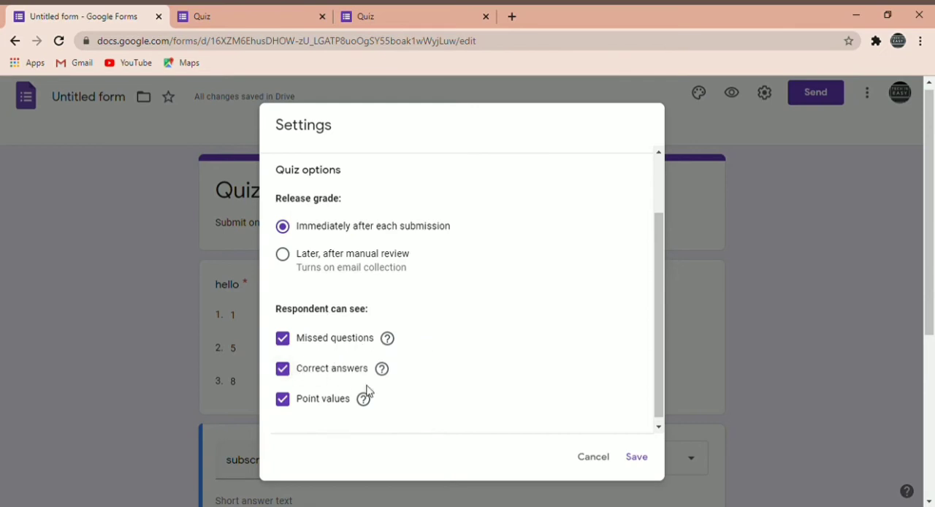
{"action": "left_click", "coordinate": [295, 378]}
{"action": "scroll", "coordinate": [512, 277], "scroll_direction": "up", "scroll_amount": 1}
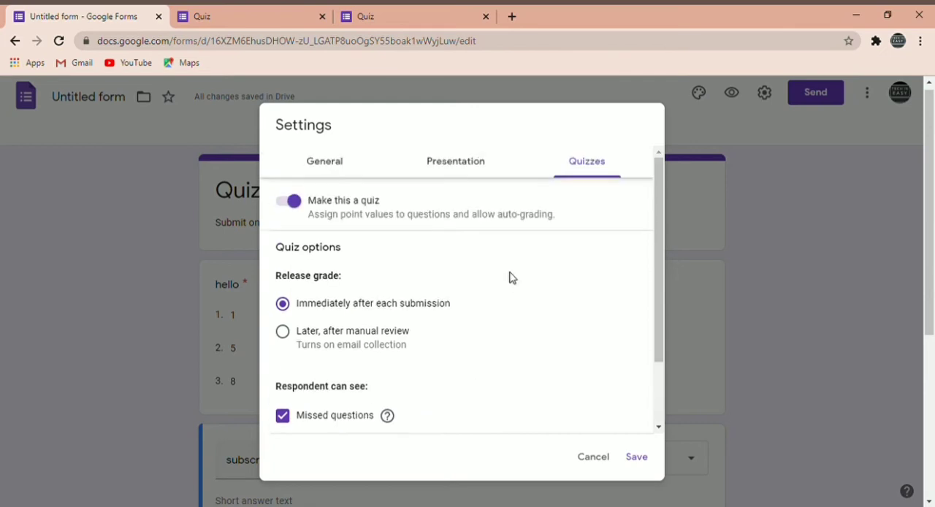
In the general settings, enable collecting email addresses with response receipts on request, and let respondents edit after submit.
{"action": "left_click", "coordinate": [339, 171]}
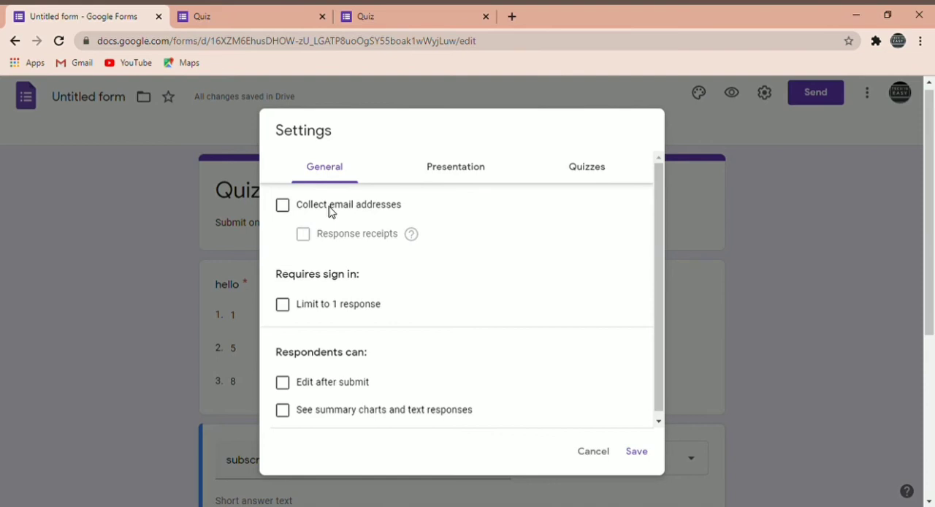
{"action": "left_click", "coordinate": [282, 206]}
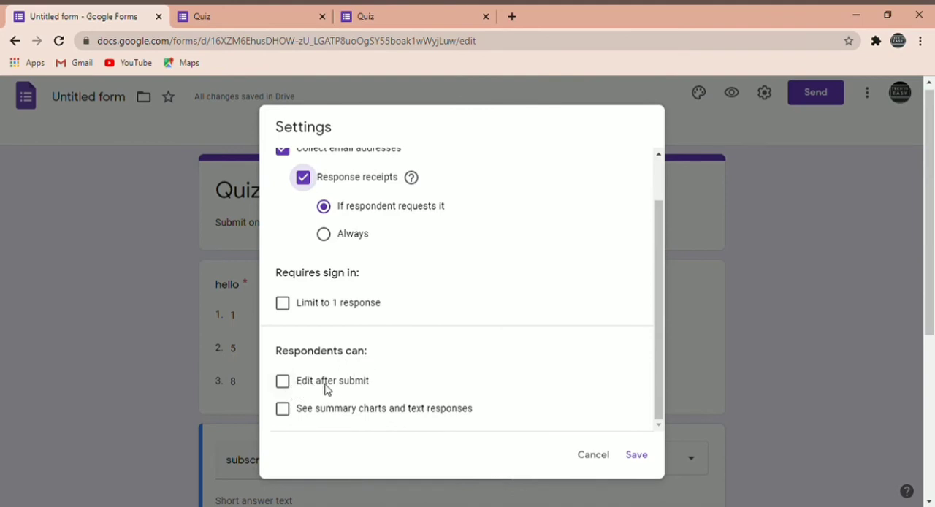
{"action": "left_click", "coordinate": [283, 383]}
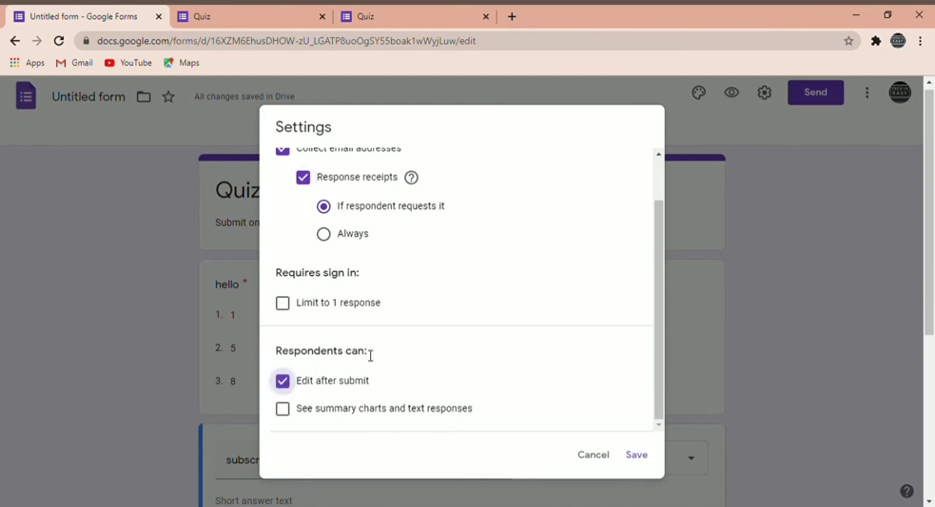
{"action": "left_click", "coordinate": [289, 420]}
{"action": "scroll", "coordinate": [481, 271], "scroll_direction": "up", "scroll_amount": 2}
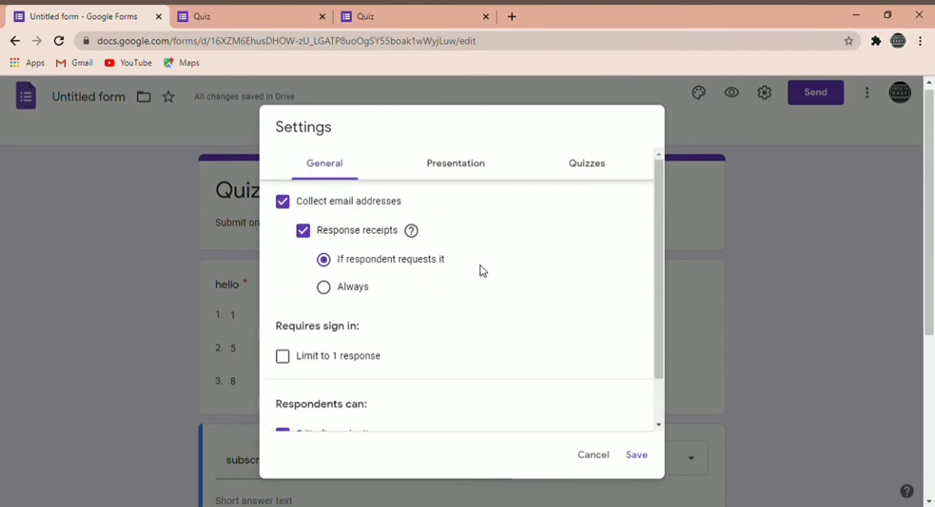
Review the presentation settings, including the confirmation message, and save the form settings.
{"action": "left_click", "coordinate": [450, 166]}
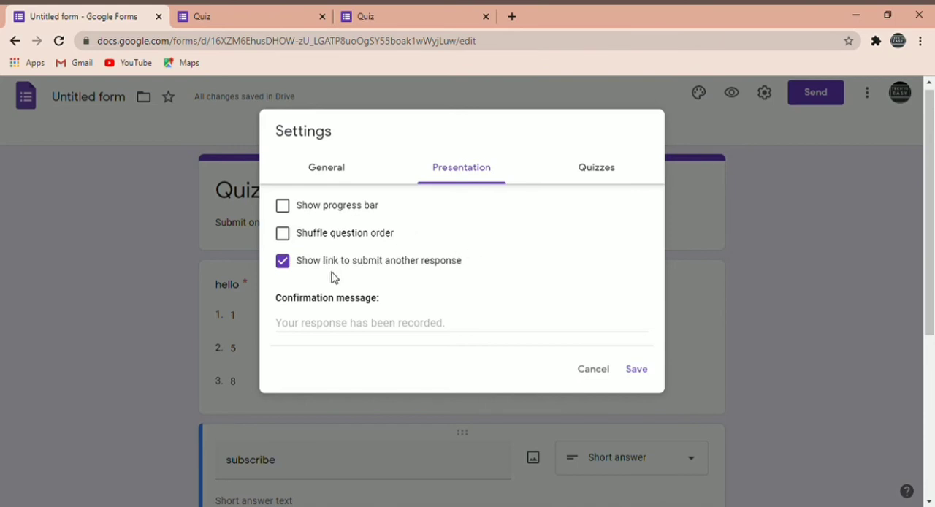
{"action": "left_click", "coordinate": [567, 323]}
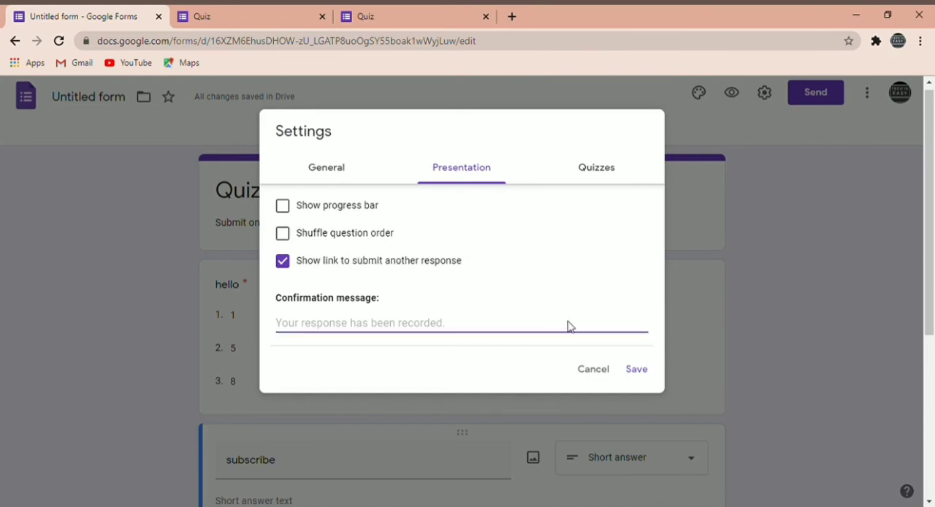
{"action": "left_click", "coordinate": [637, 370]}
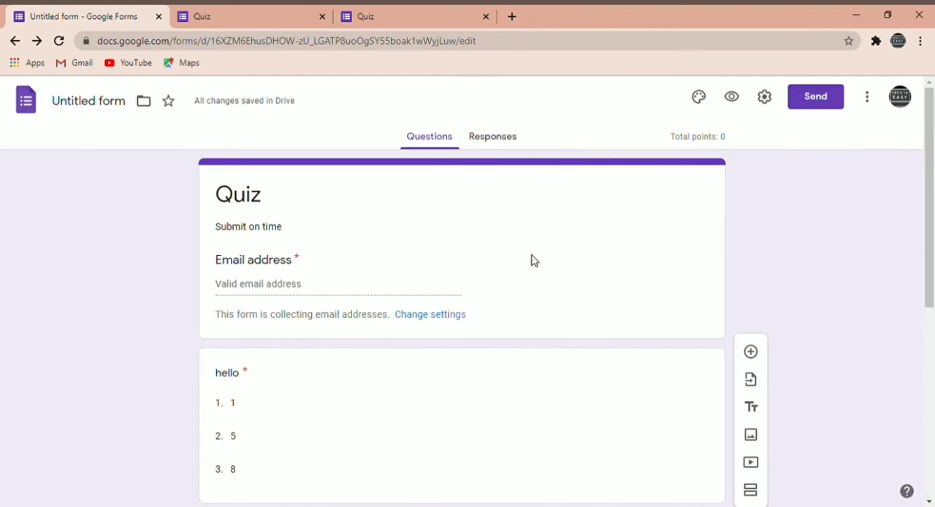
Open the answer key of the "hello" question and set its value to 5 points.
{"action": "scroll", "coordinate": [531, 261], "scroll_direction": "down", "scroll_amount": 1}
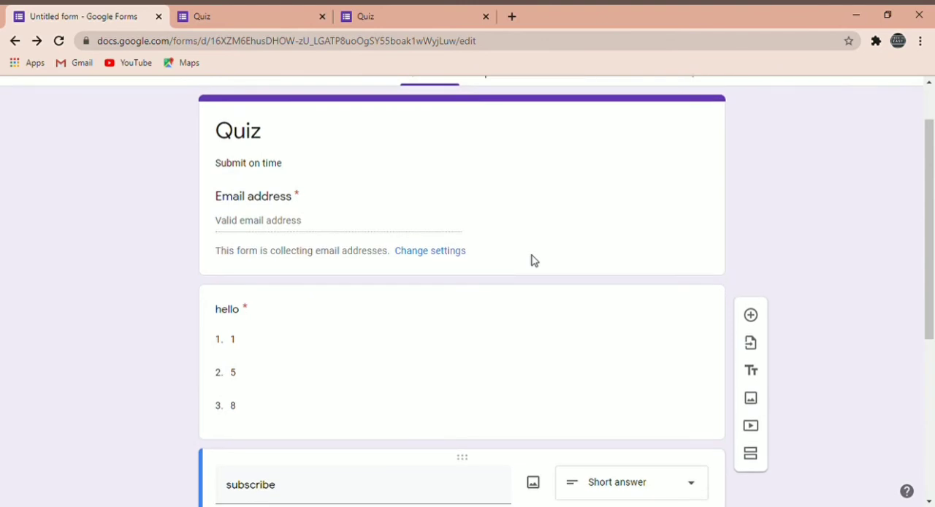
{"action": "left_click", "coordinate": [393, 321]}
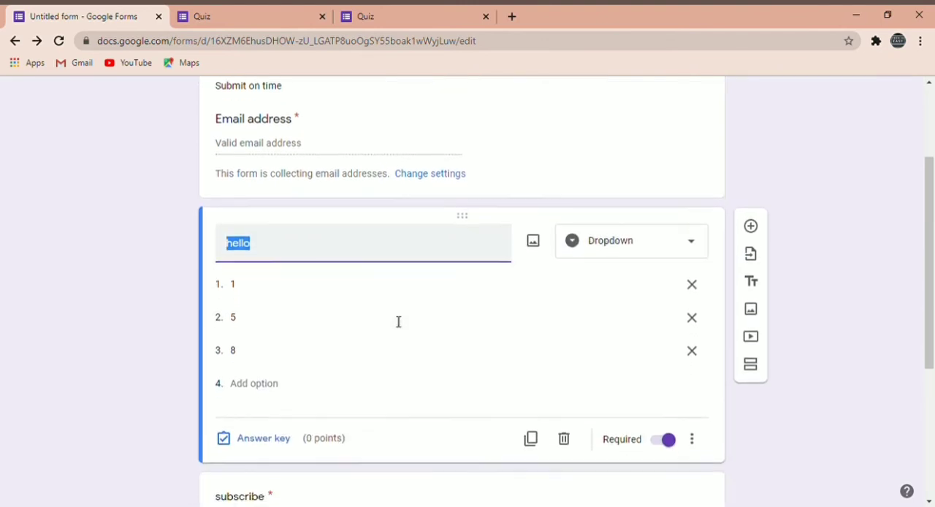
{"action": "left_click", "coordinate": [266, 448]}
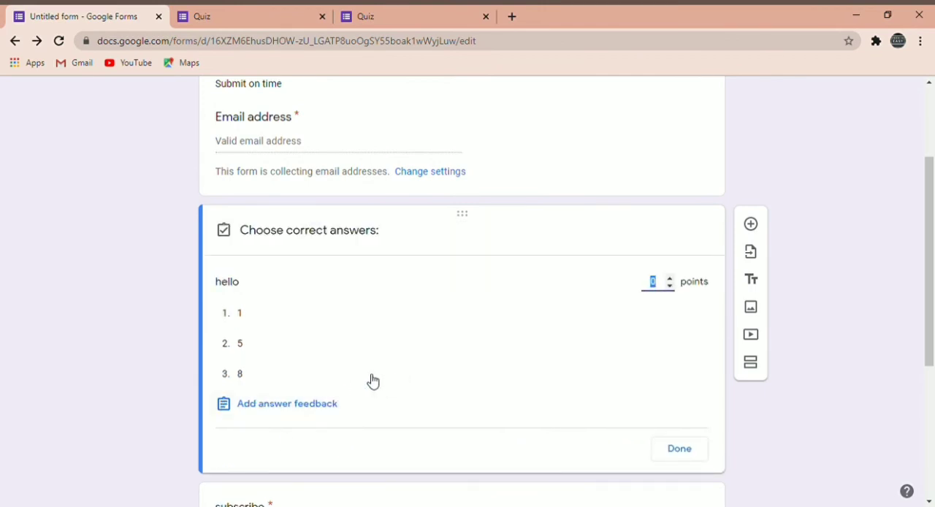
{"action": "left_click", "coordinate": [669, 278]}
{"action": "left_click", "coordinate": [669, 279]}
{"action": "left_click", "coordinate": [669, 278]}
{"action": "left_click", "coordinate": [669, 279]}
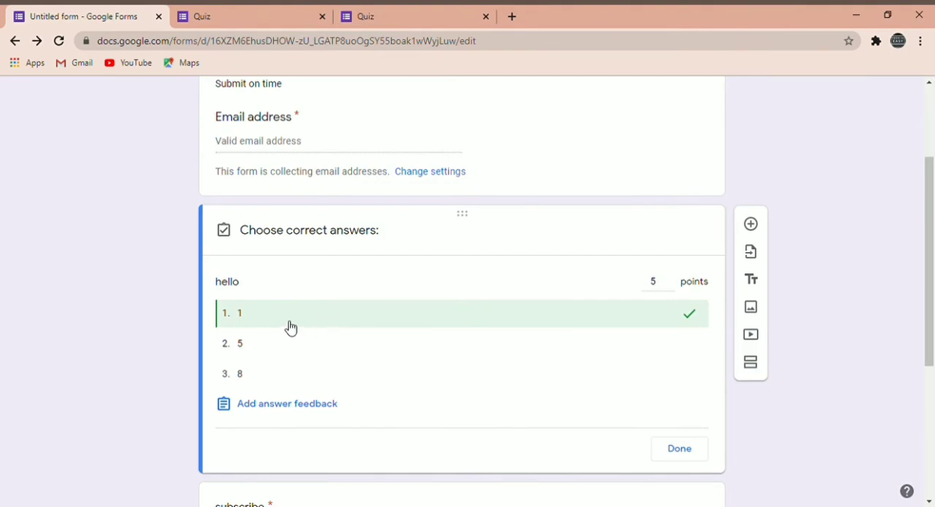
Mark options 1 and 8 as the correct answers of the "hello" question and finish its answer key.
{"action": "left_click", "coordinate": [281, 352]}
{"action": "left_click", "coordinate": [276, 377]}
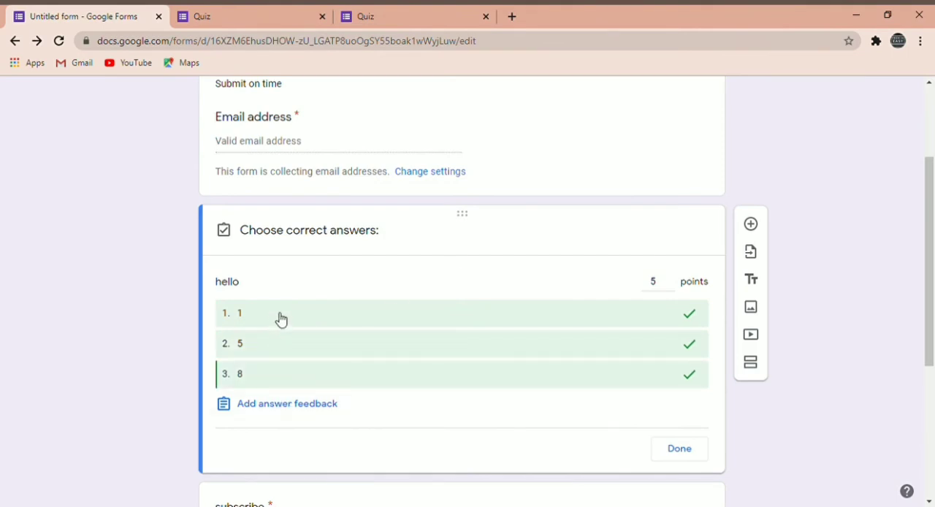
{"action": "left_click", "coordinate": [259, 354]}
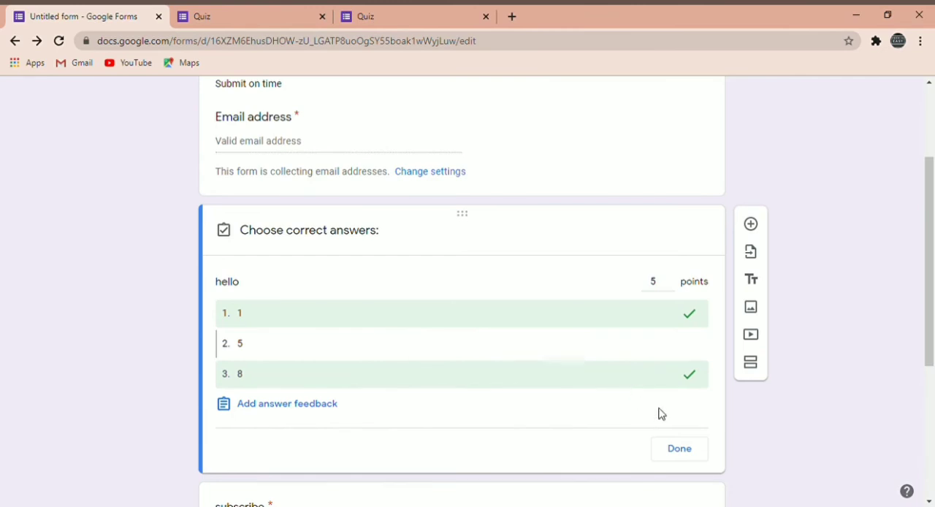
{"action": "left_click", "coordinate": [678, 450]}
{"action": "scroll", "coordinate": [389, 453], "scroll_direction": "down", "scroll_amount": 1}
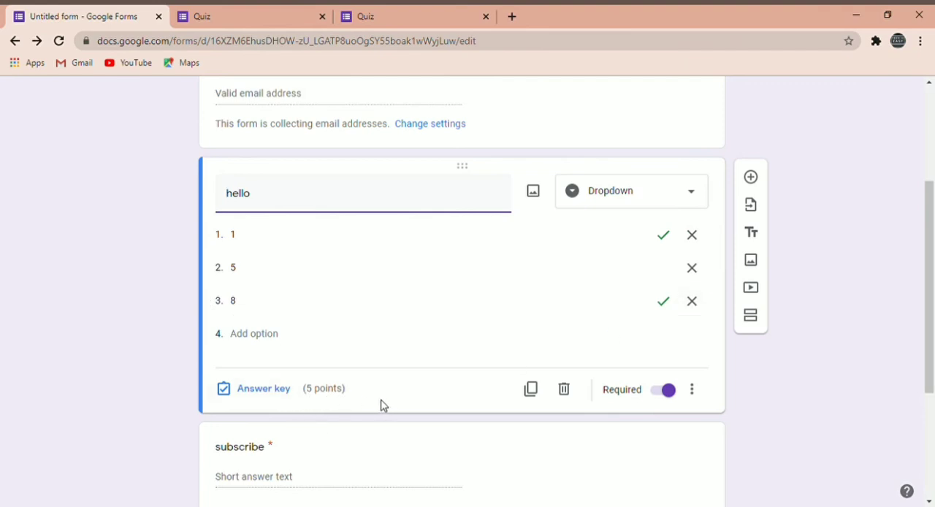
{"action": "scroll", "coordinate": [524, 378], "scroll_direction": "down", "scroll_amount": 2}
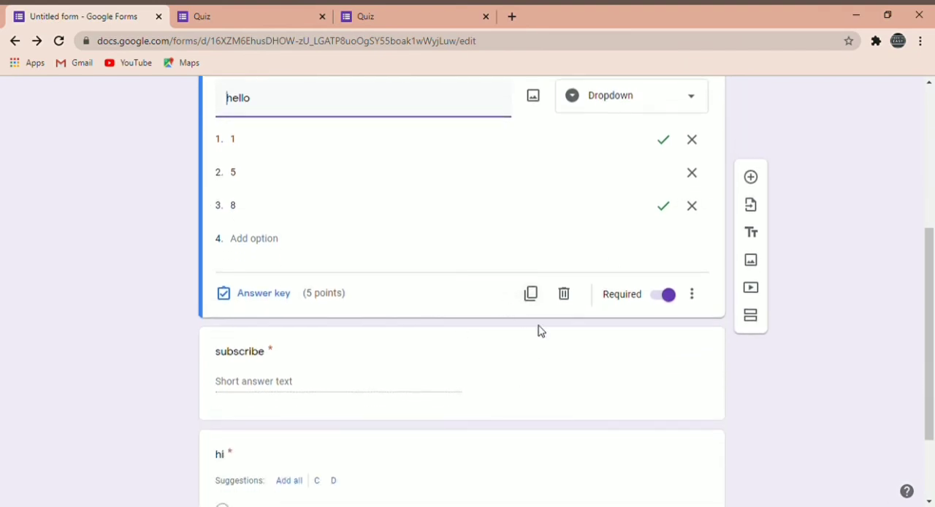
In the answer key of the "subscribe" question, add "yes" as a correct answer and set its value to 1 point.
{"action": "scroll", "coordinate": [538, 330], "scroll_direction": "down", "scroll_amount": 2}
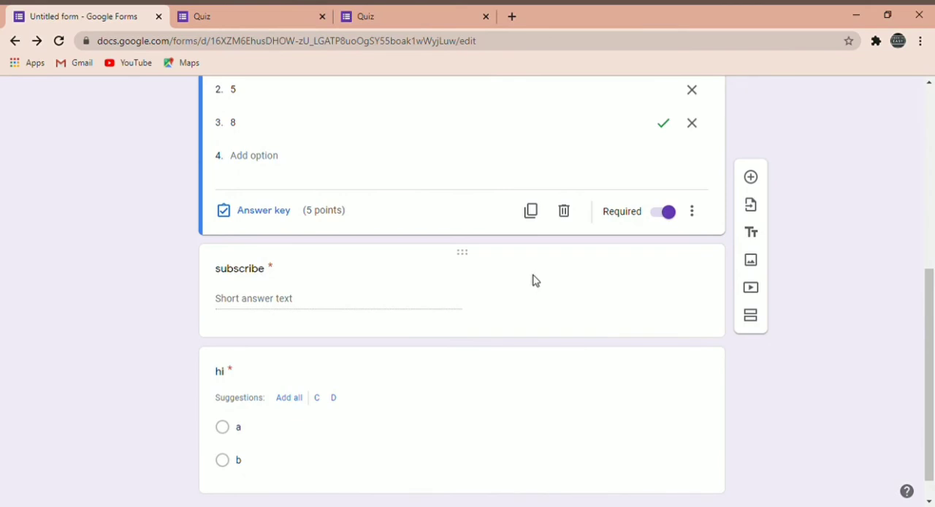
{"action": "left_click", "coordinate": [534, 281]}
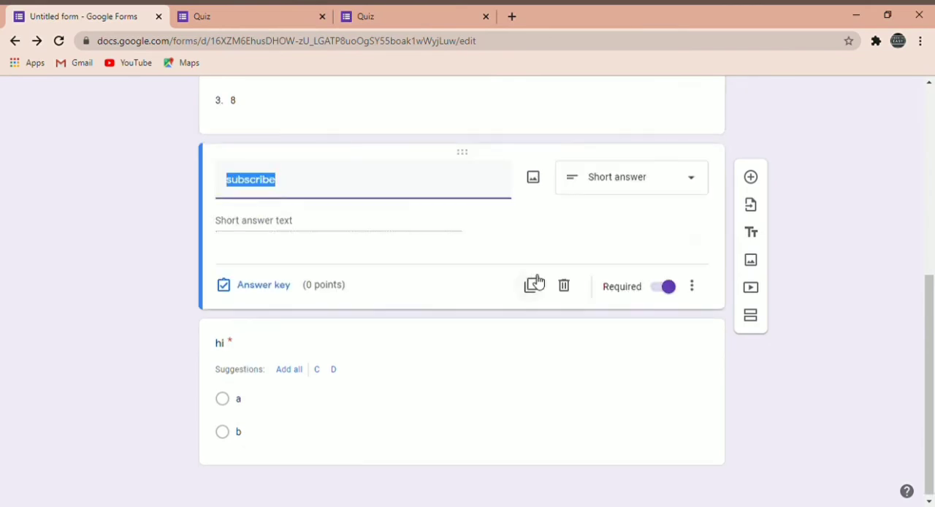
{"action": "left_click", "coordinate": [265, 293]}
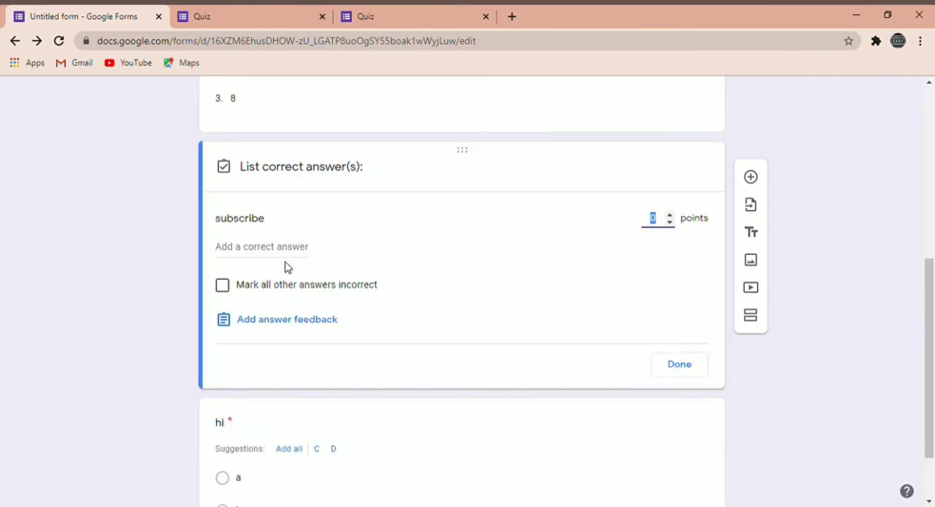
{"action": "left_click", "coordinate": [284, 248]}
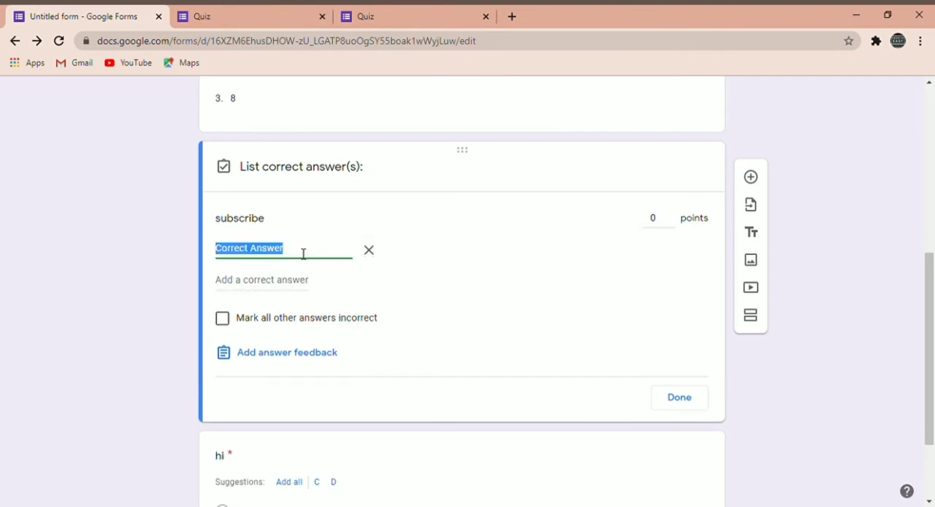
{"action": "type", "text": "yes"}
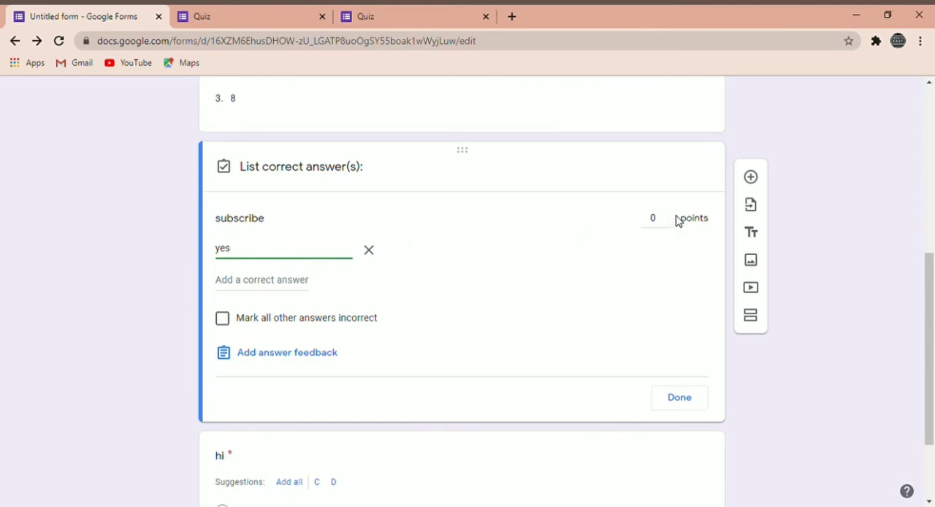
{"action": "left_click", "coordinate": [671, 216]}
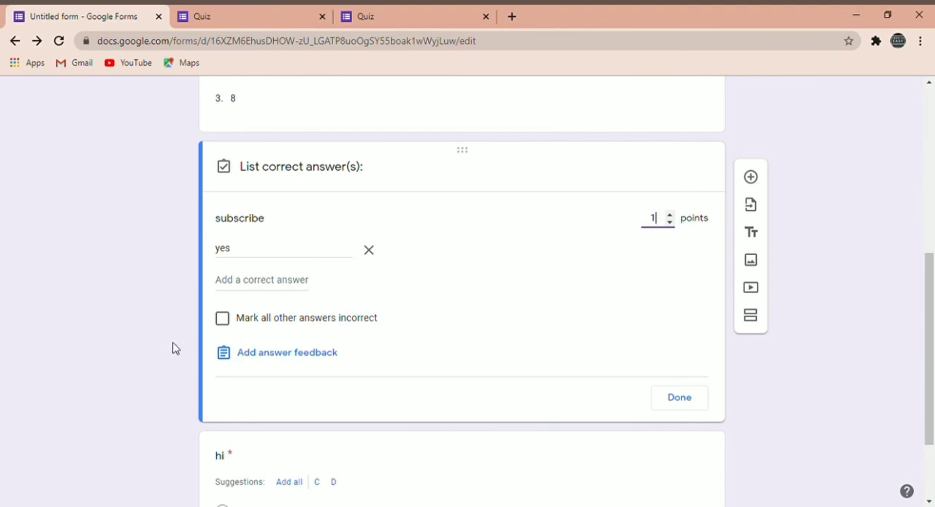
{"action": "left_click", "coordinate": [225, 322]}
{"action": "left_click", "coordinate": [225, 321]}
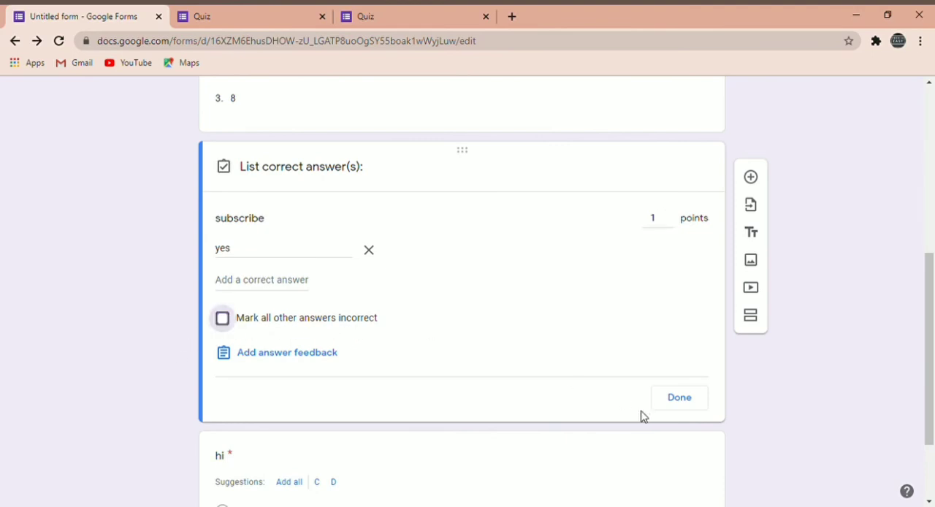
{"action": "left_click", "coordinate": [690, 406]}
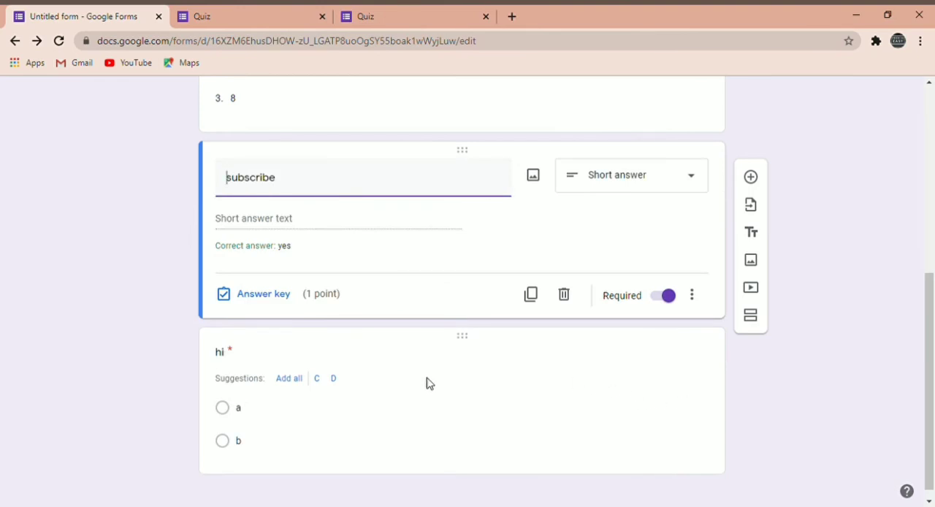
In the answer key of the "hi" question, mark option a as correct and set its value to 5 points.
{"action": "left_click", "coordinate": [255, 361]}
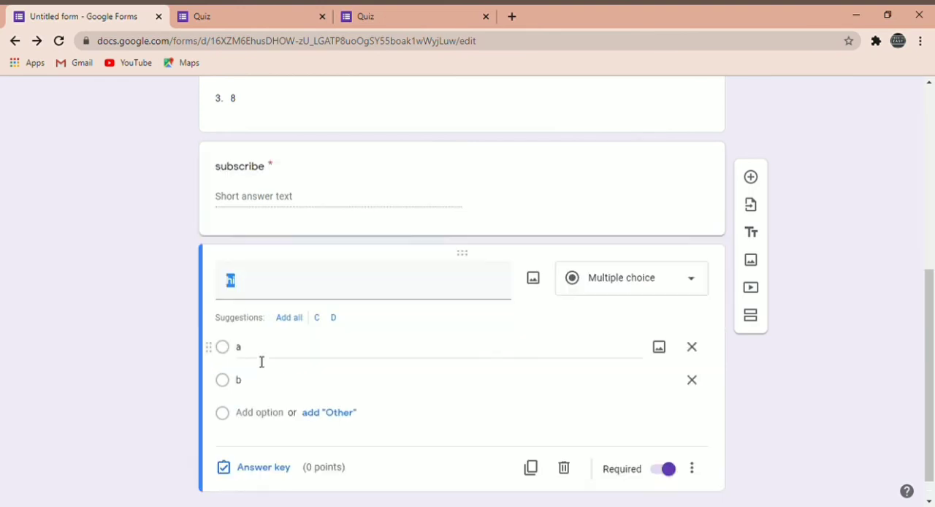
{"action": "left_click", "coordinate": [255, 472]}
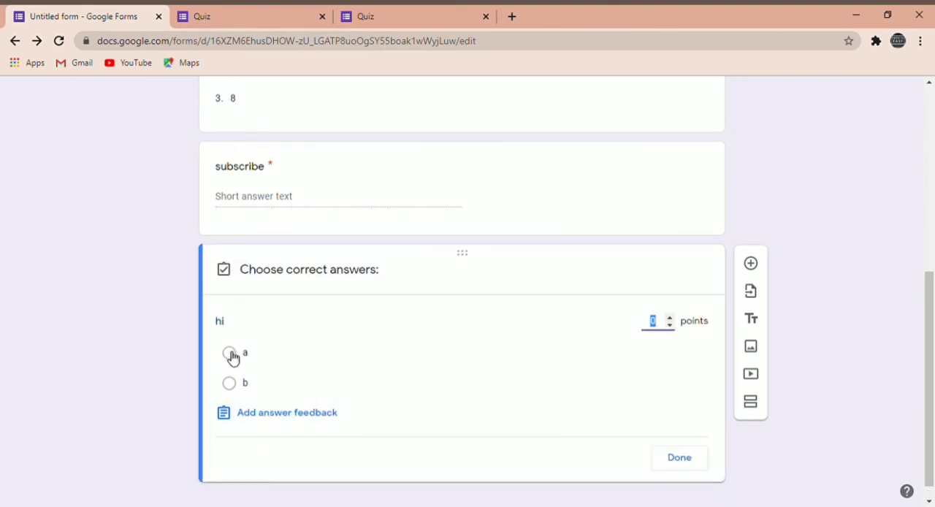
{"action": "left_click", "coordinate": [230, 355]}
{"action": "left_click", "coordinate": [229, 356]}
{"action": "left_click", "coordinate": [230, 357]}
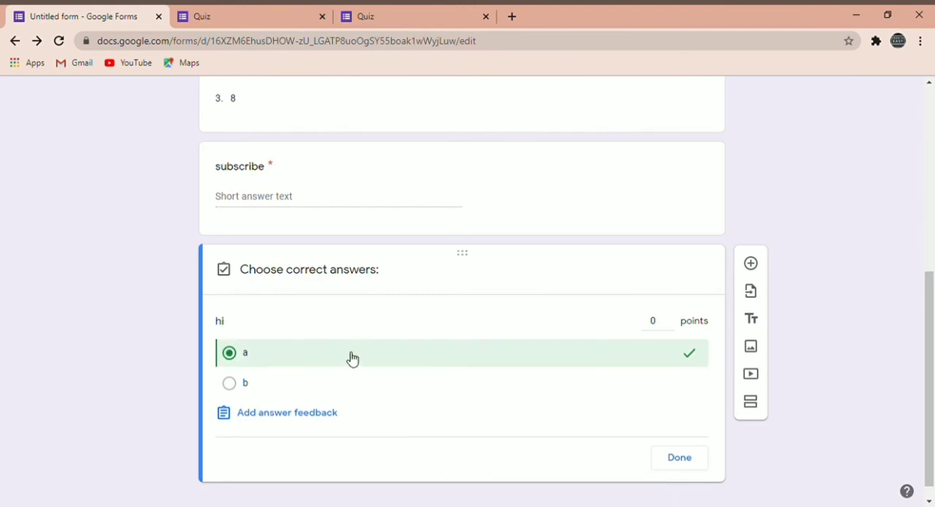
{"action": "left_click", "coordinate": [670, 318]}
{"action": "left_click", "coordinate": [669, 320]}
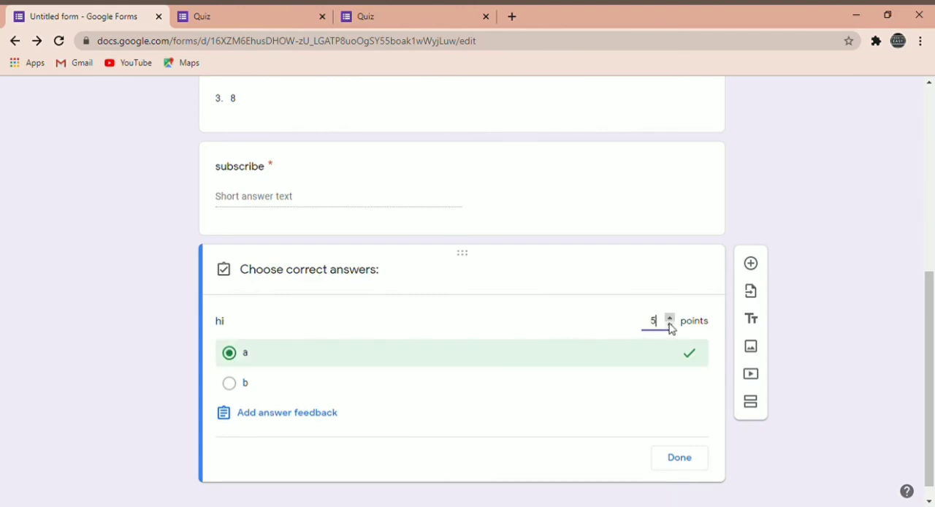
{"action": "left_click", "coordinate": [679, 466]}
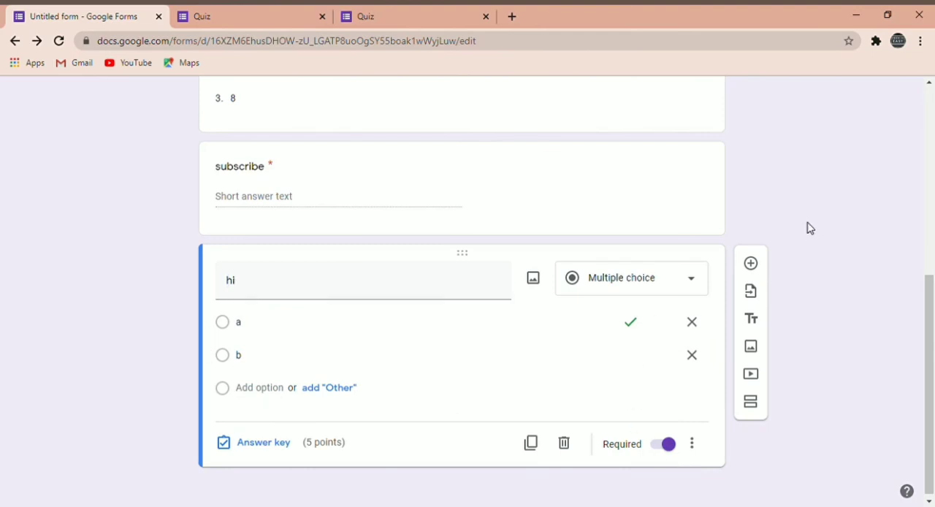
Open the preview of the quiz and fill in the respondent's email address.
{"action": "scroll", "coordinate": [509, 251], "scroll_direction": "up", "scroll_amount": 5}
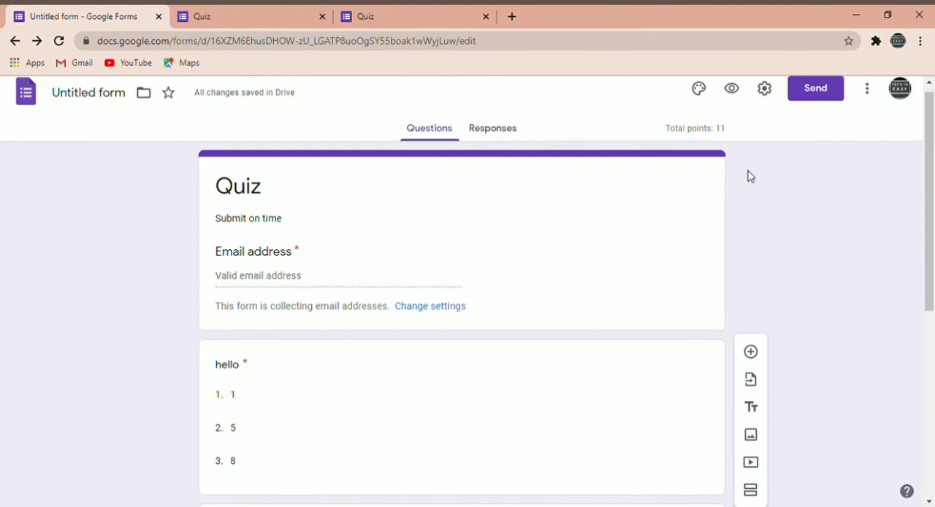
{"action": "left_click", "coordinate": [732, 89]}
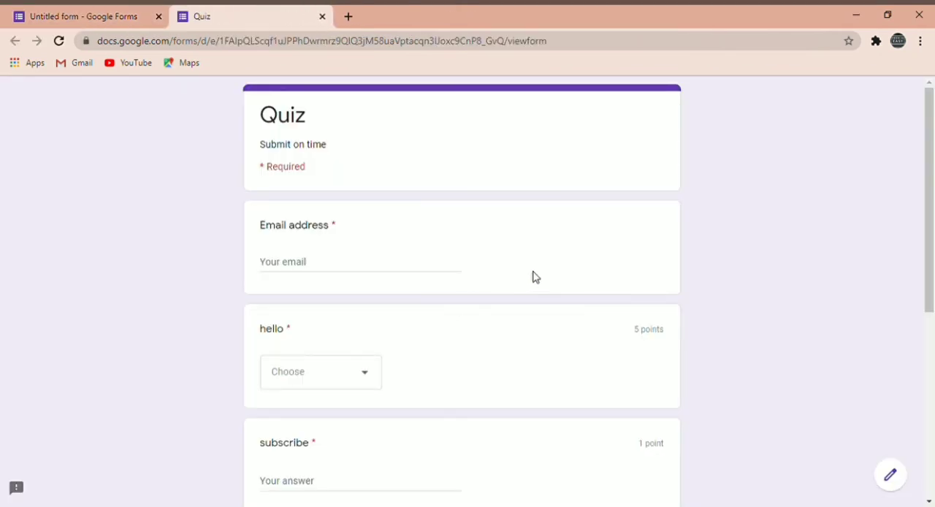
{"action": "left_click", "coordinate": [387, 269]}
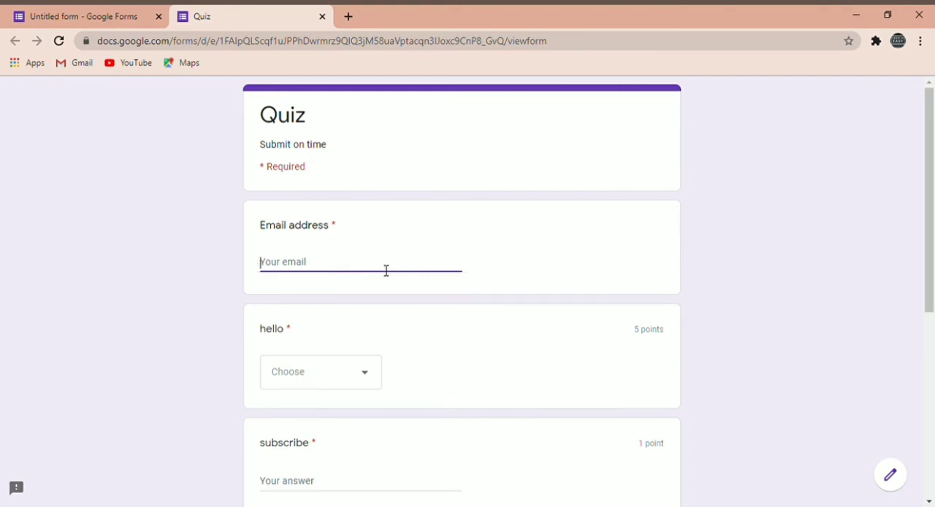
{"action": "type", "text": "aaaa@gmail.com"}
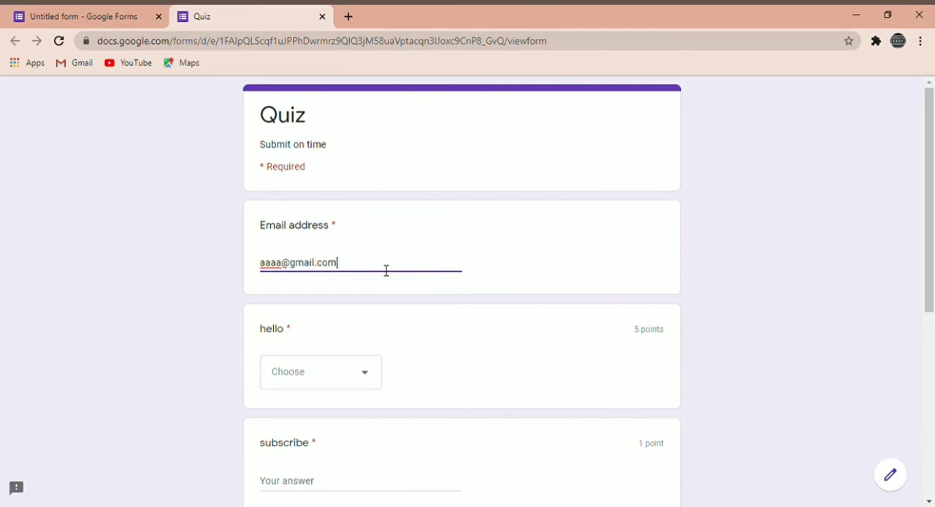
Choose 1 for the "hello" question and answer the "subscribe" question with "yes".
{"action": "scroll", "coordinate": [387, 270], "scroll_direction": "down", "scroll_amount": 1}
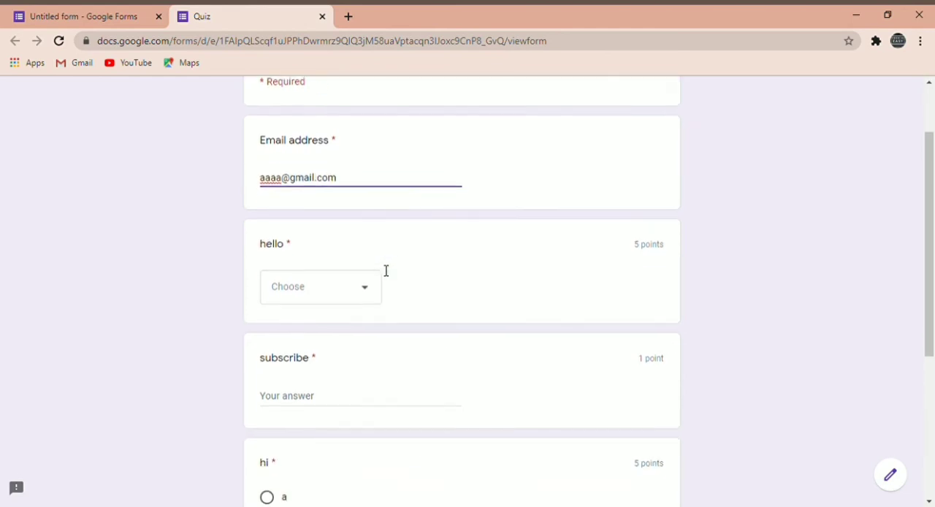
{"action": "left_click", "coordinate": [371, 283]}
{"action": "left_click", "coordinate": [339, 333]}
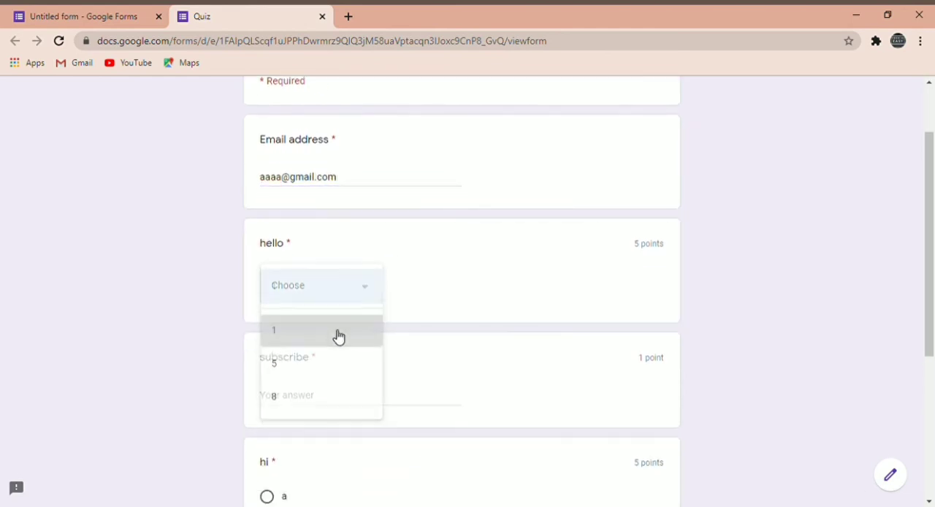
{"action": "scroll", "coordinate": [445, 397], "scroll_direction": "down", "scroll_amount": 1}
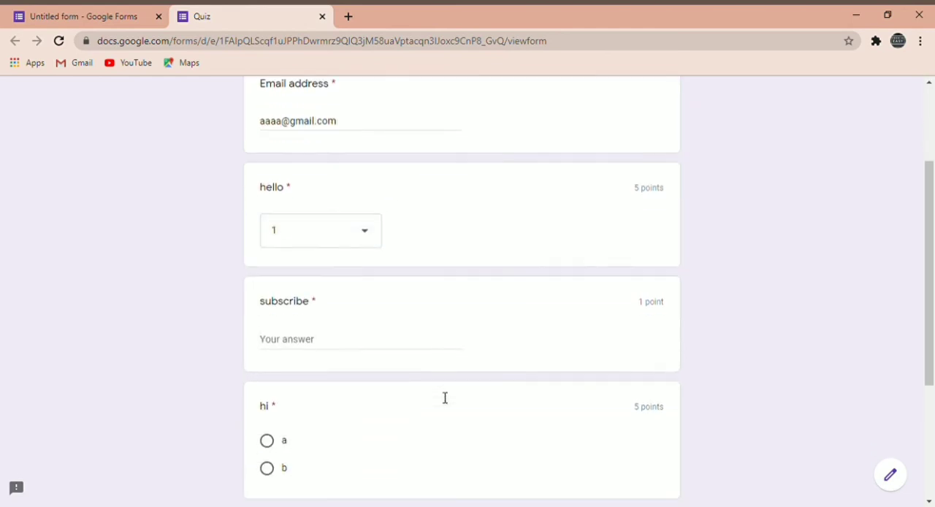
{"action": "left_click", "coordinate": [378, 339]}
{"action": "type", "text": "yes"}
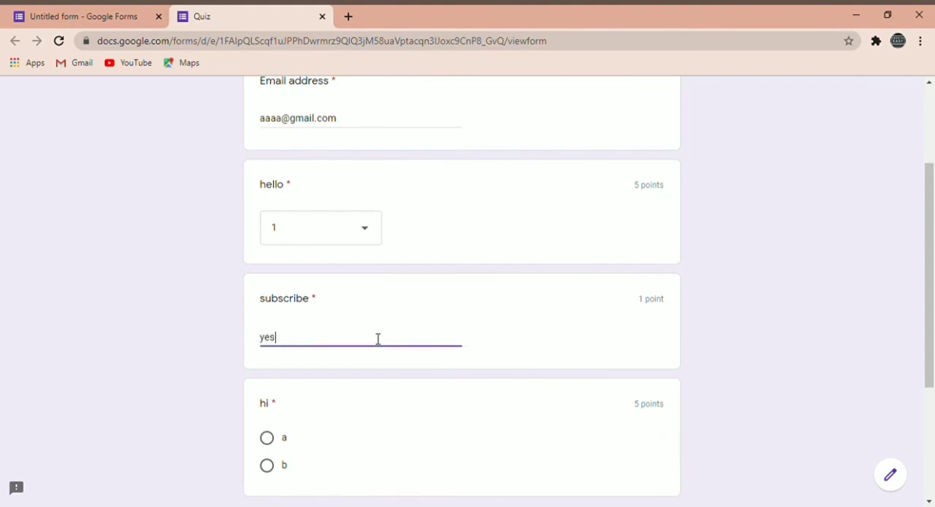
Choose b for the "hi" question and submit the quiz with a copy of the responses requested.
{"action": "scroll", "coordinate": [378, 339], "scroll_direction": "down", "scroll_amount": 1}
{"action": "left_click", "coordinate": [274, 392]}
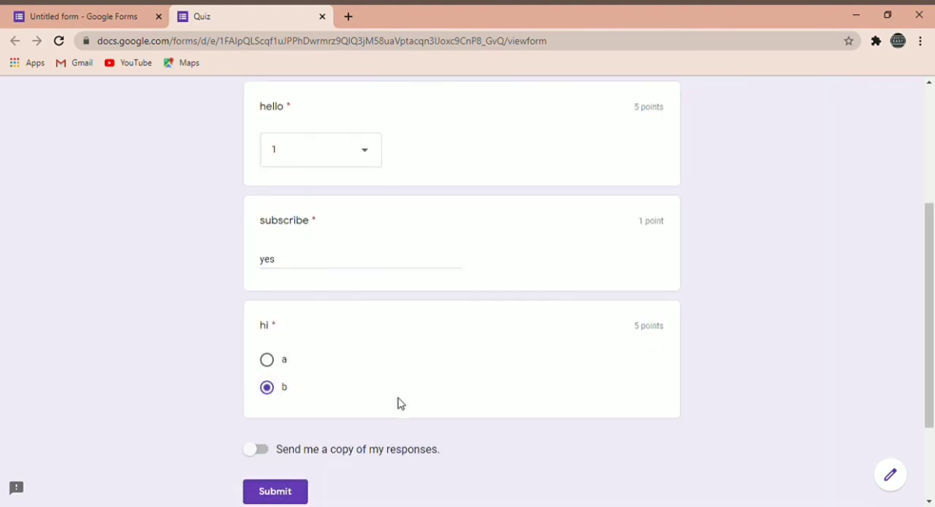
{"action": "scroll", "coordinate": [400, 404], "scroll_direction": "down", "scroll_amount": 1}
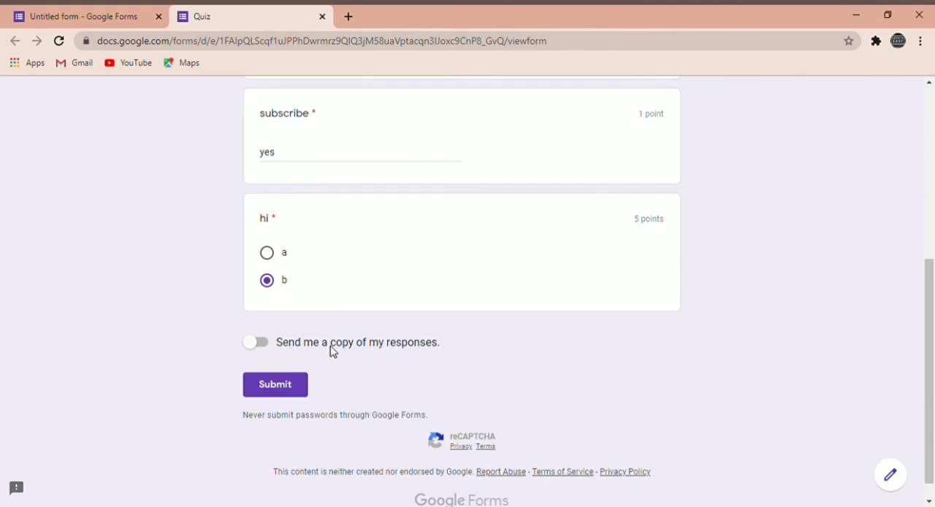
{"action": "left_click", "coordinate": [258, 345]}
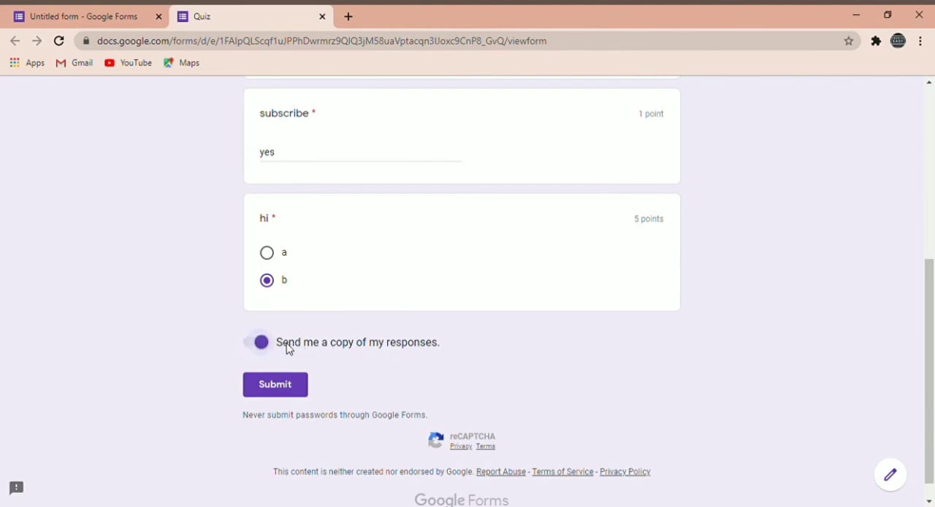
{"action": "left_click", "coordinate": [288, 386]}
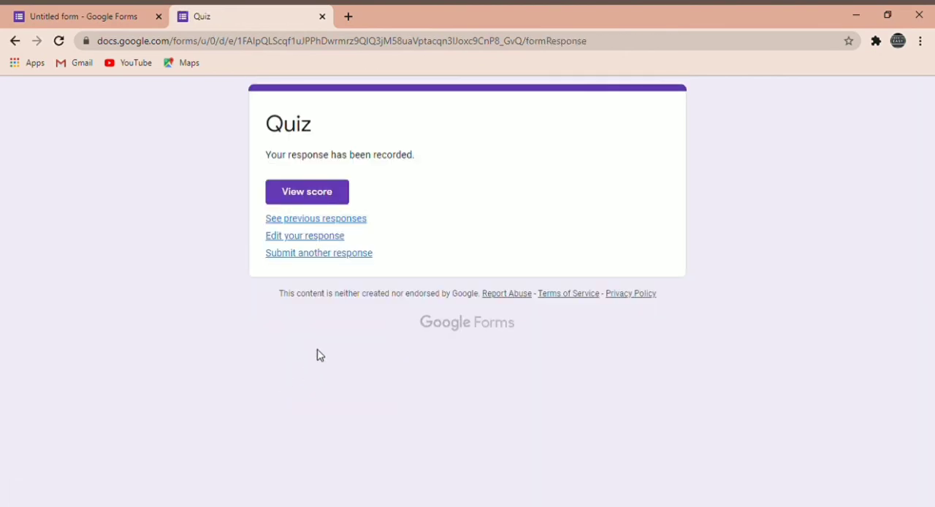
Return to the form editor and examine the response summary, including the insights, scores and per-question results.
{"action": "left_click", "coordinate": [93, 10]}
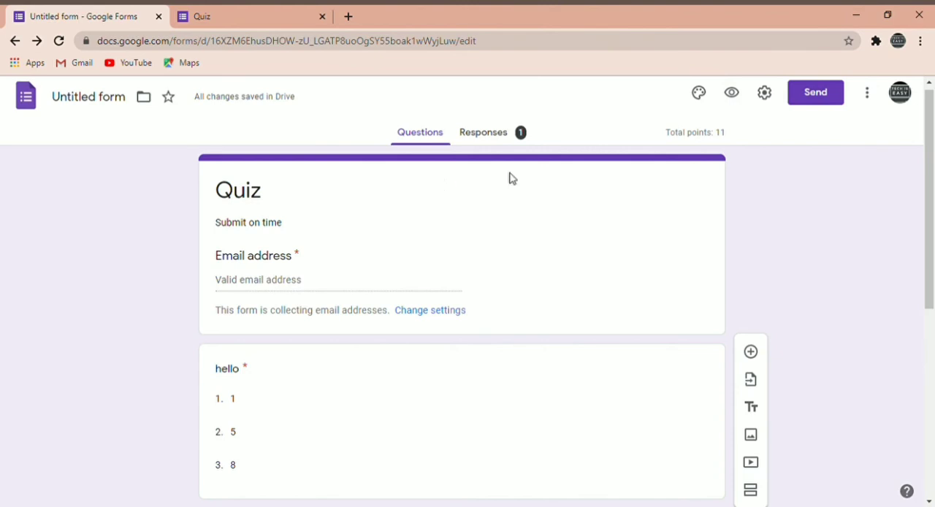
{"action": "left_click", "coordinate": [474, 139]}
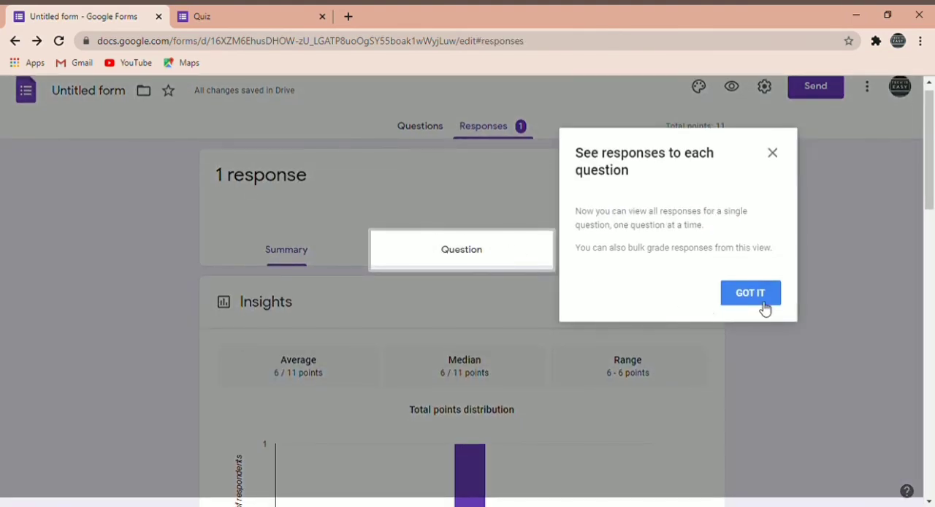
{"action": "left_click", "coordinate": [760, 305]}
{"action": "scroll", "coordinate": [522, 298], "scroll_direction": "down", "scroll_amount": 1}
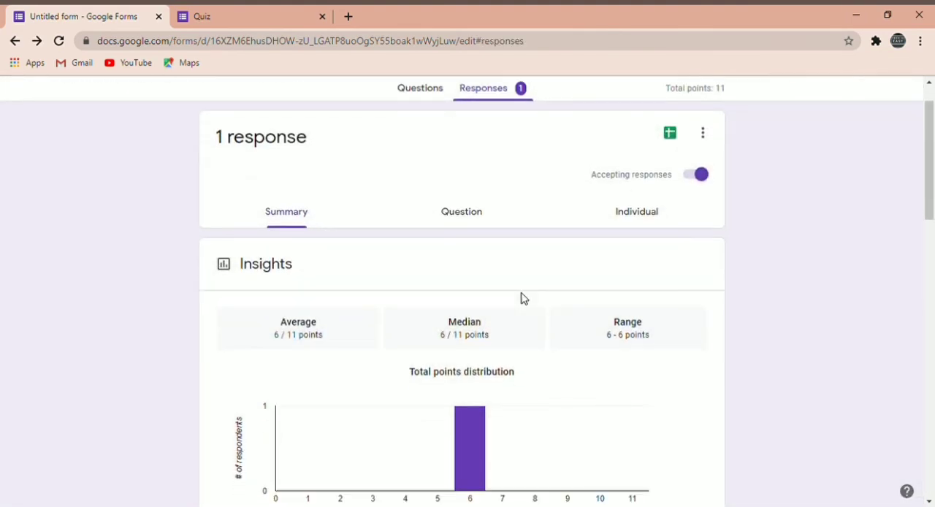
{"action": "scroll", "coordinate": [523, 298], "scroll_direction": "down", "scroll_amount": 3}
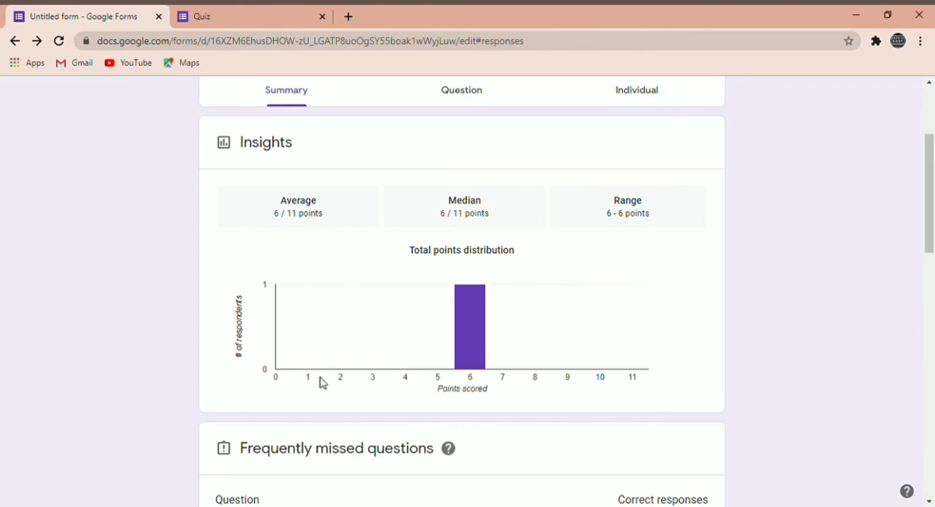
{"action": "scroll", "coordinate": [321, 383], "scroll_direction": "down", "scroll_amount": 1}
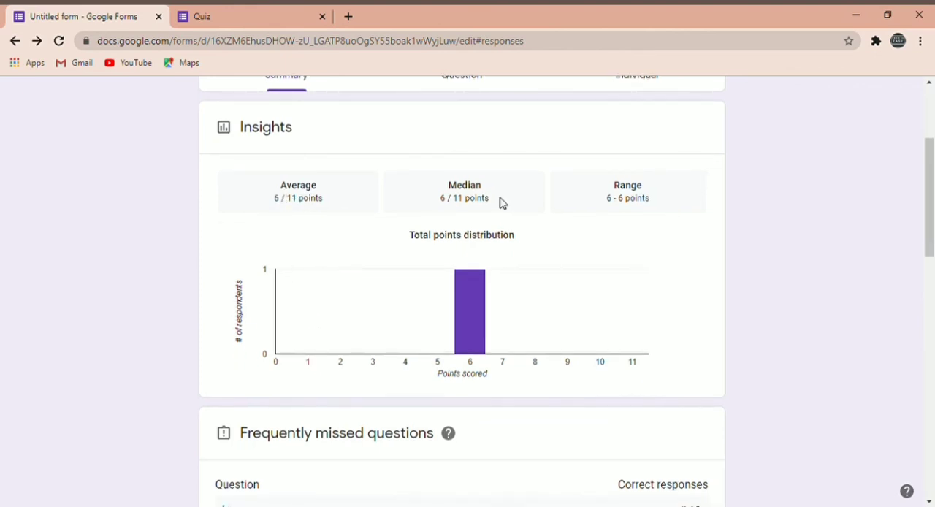
{"action": "scroll", "coordinate": [411, 353], "scroll_direction": "down", "scroll_amount": 10}
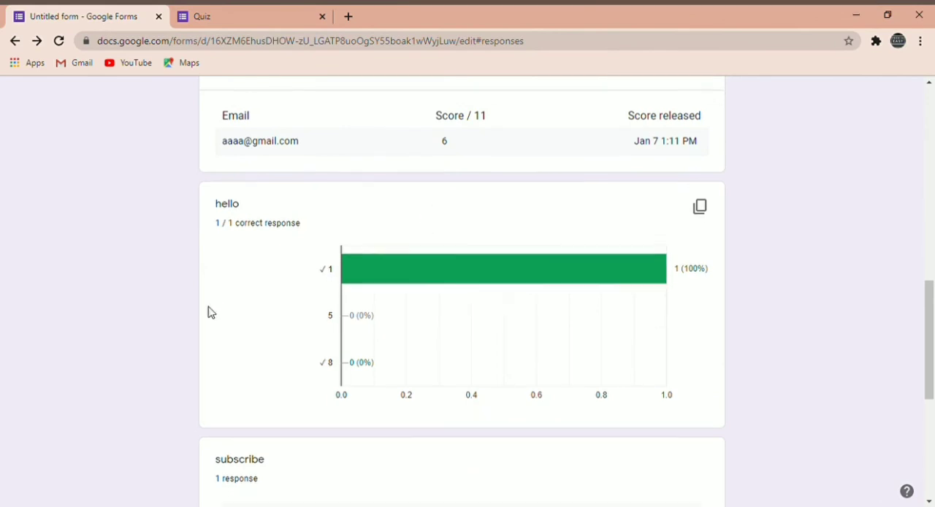
{"action": "scroll", "coordinate": [206, 312], "scroll_direction": "down", "scroll_amount": 3}
{"action": "scroll", "coordinate": [382, 320], "scroll_direction": "down", "scroll_amount": 2}
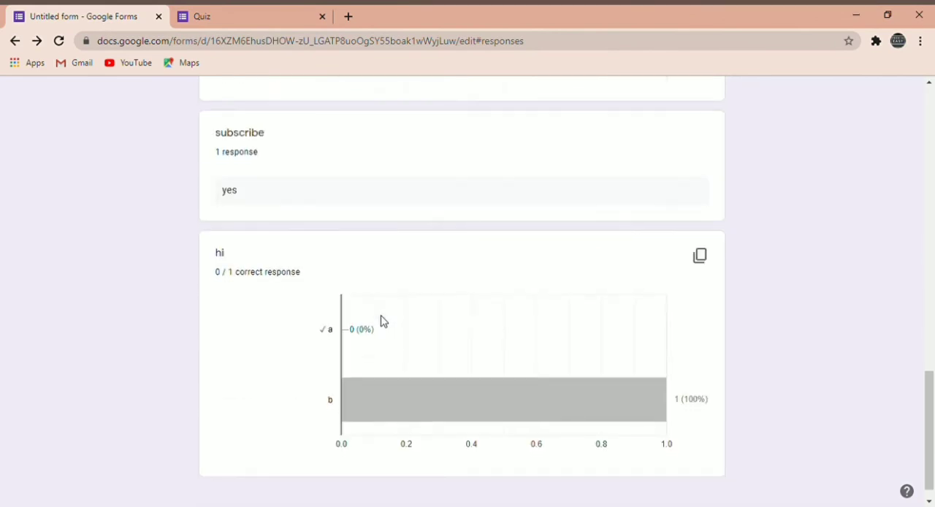
Open the individual response view and examine the respondent's email address, total score and the marking of each quiz answer.
{"action": "scroll", "coordinate": [584, 344], "scroll_direction": "up", "scroll_amount": 12}
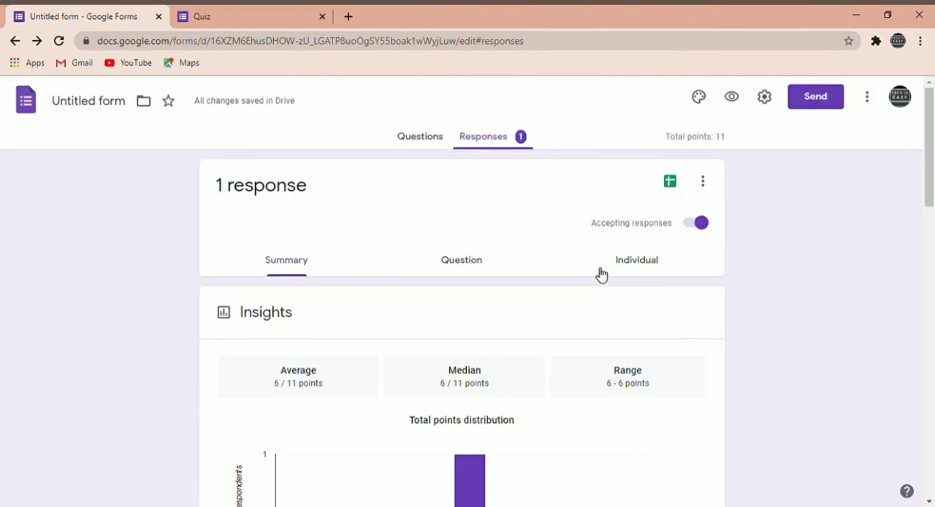
{"action": "left_click", "coordinate": [641, 270]}
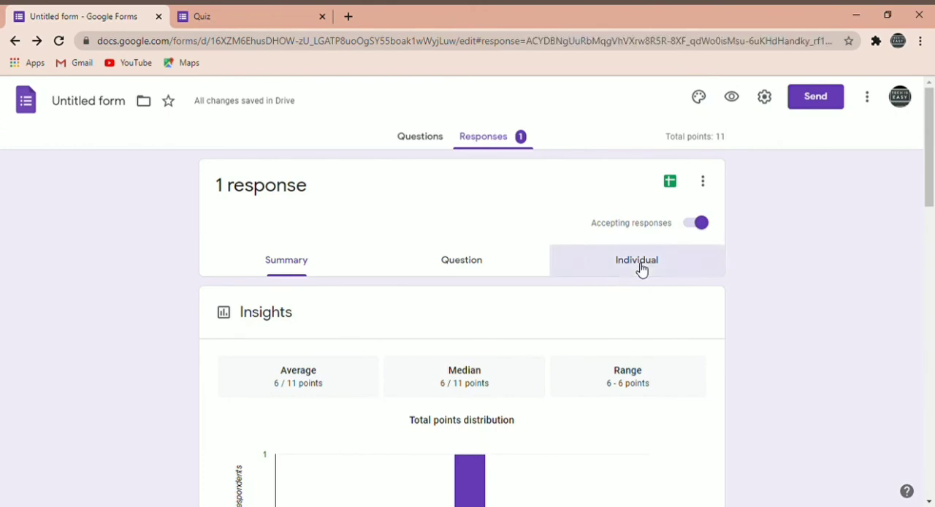
{"action": "scroll", "coordinate": [474, 313], "scroll_direction": "down", "scroll_amount": 1}
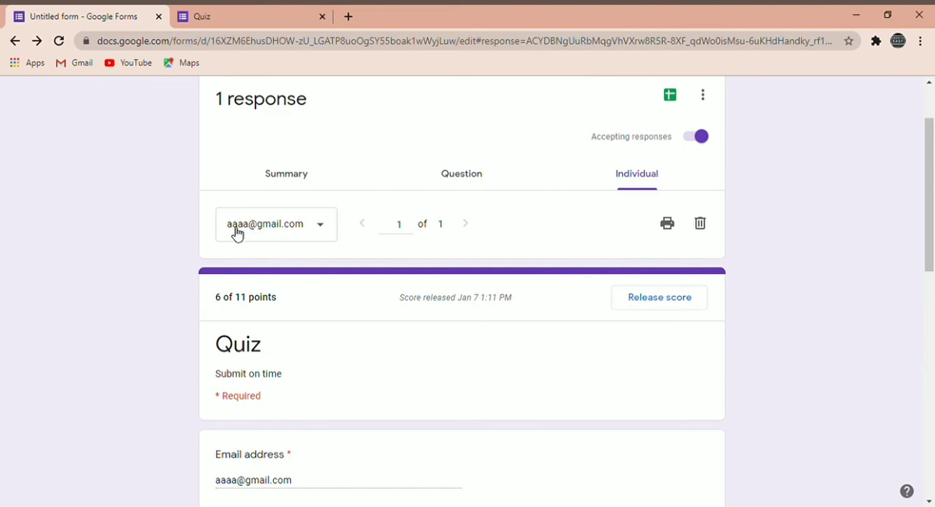
{"action": "scroll", "coordinate": [473, 309], "scroll_direction": "down", "scroll_amount": 5}
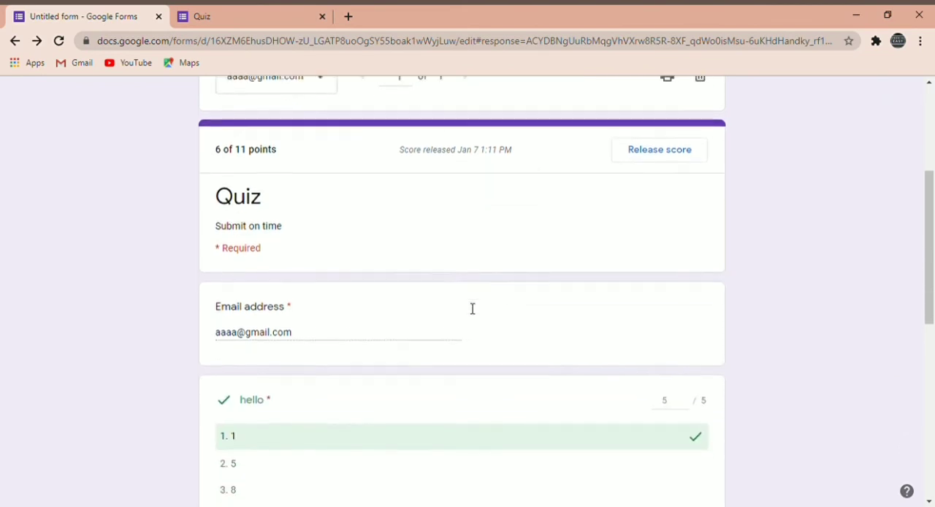
{"action": "scroll", "coordinate": [451, 321], "scroll_direction": "down", "scroll_amount": 3}
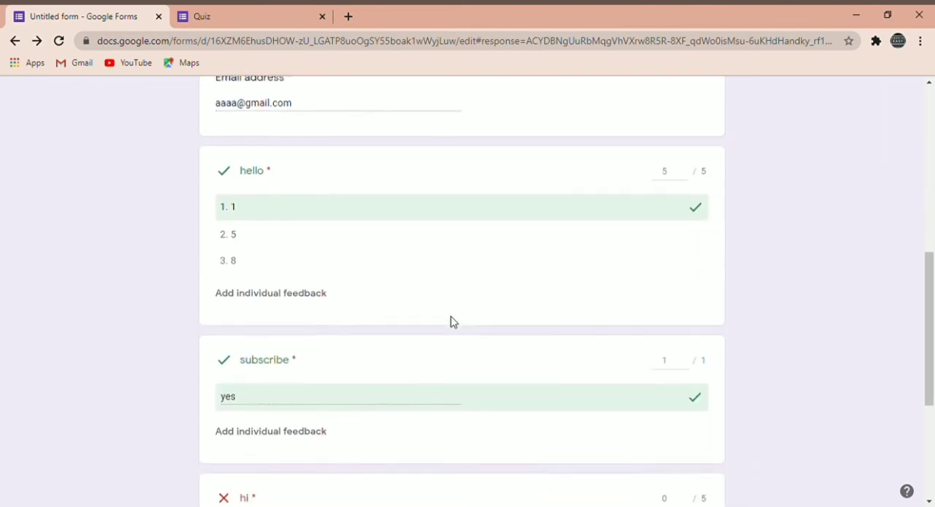
{"action": "scroll", "coordinate": [585, 341], "scroll_direction": "up", "scroll_amount": 12}
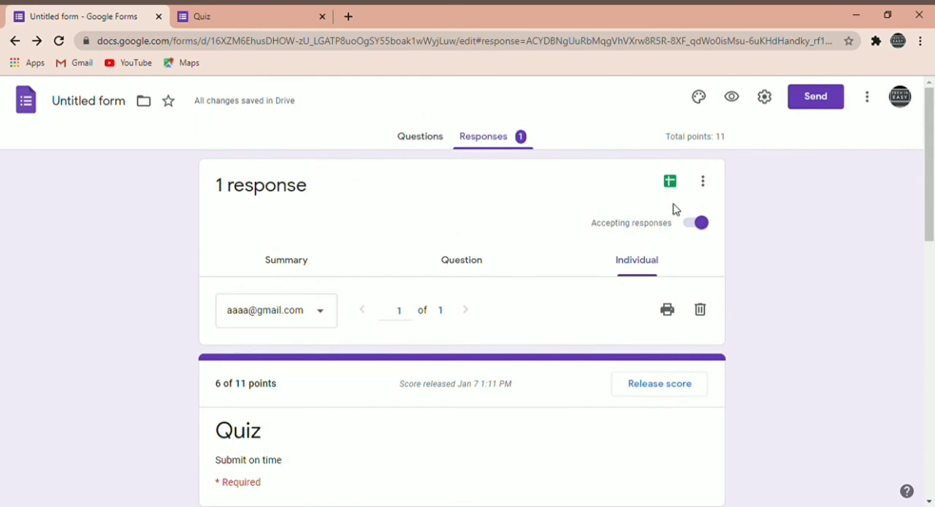
{"action": "scroll", "coordinate": [582, 339], "scroll_direction": "down", "scroll_amount": 1}
{"action": "scroll", "coordinate": [583, 338], "scroll_direction": "up", "scroll_amount": 1}
{"action": "scroll", "coordinate": [584, 341], "scroll_direction": "down", "scroll_amount": 1}
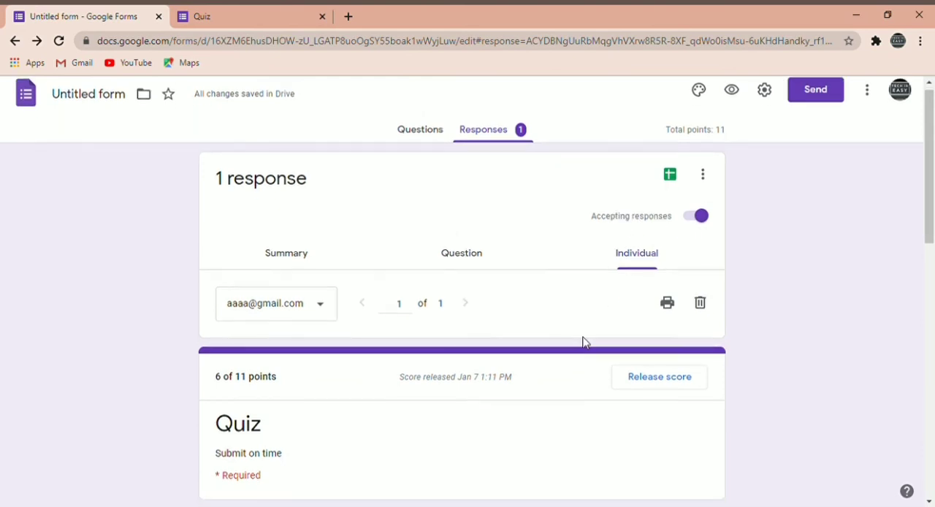
Create a new spreadsheet named "Untitled form (Responses)" as the destination for the quiz responses and select cell A5 in it.
{"action": "scroll", "coordinate": [584, 341], "scroll_direction": "up", "scroll_amount": 1}
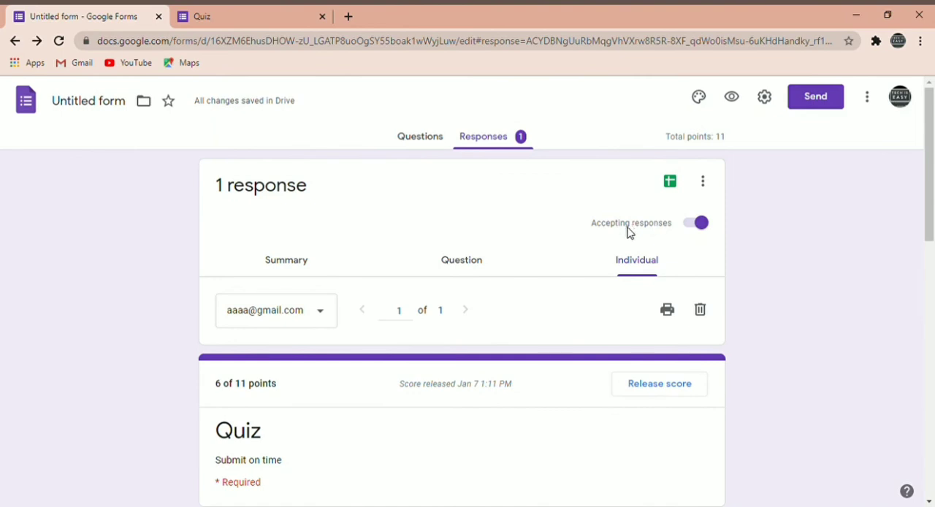
{"action": "left_click", "coordinate": [670, 182]}
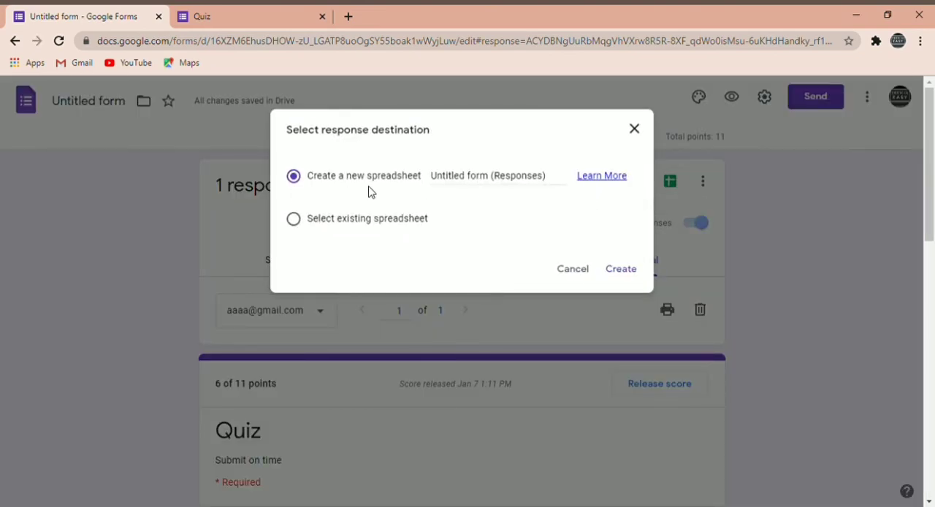
{"action": "left_click", "coordinate": [621, 268]}
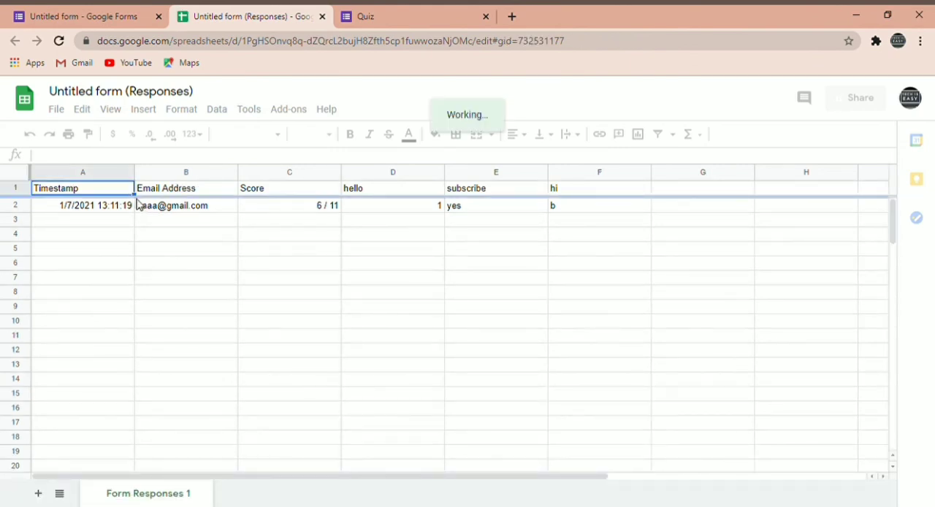
{"action": "left_click", "coordinate": [125, 257]}
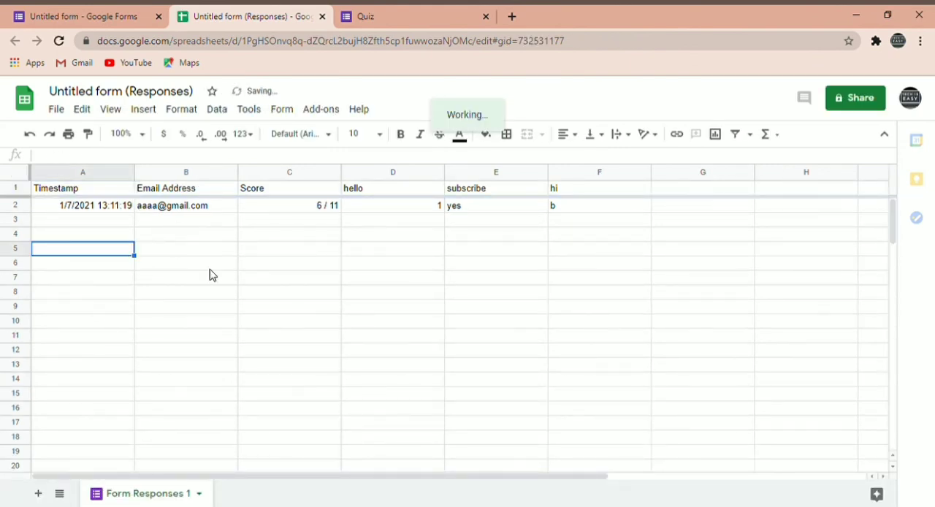